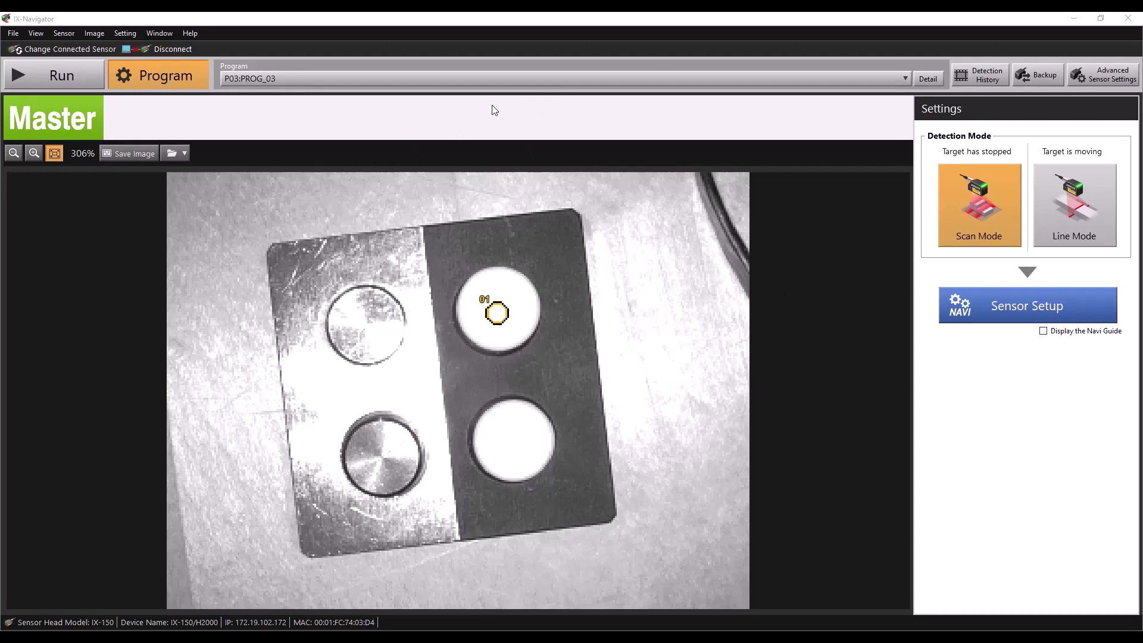
- Browse the sensor program list without switching programs, then confirm the advanced sensor settings
{"action": "left_click", "coordinate": [566, 76]}
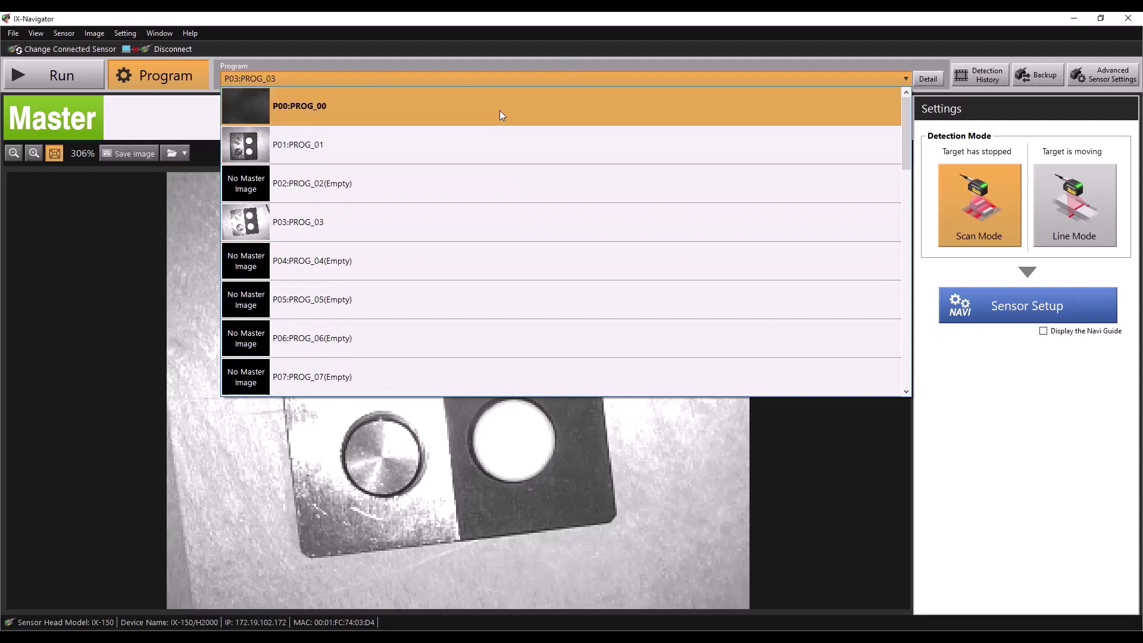
{"action": "scroll", "coordinate": [492, 234], "scroll_direction": "down", "scroll_amount": 8}
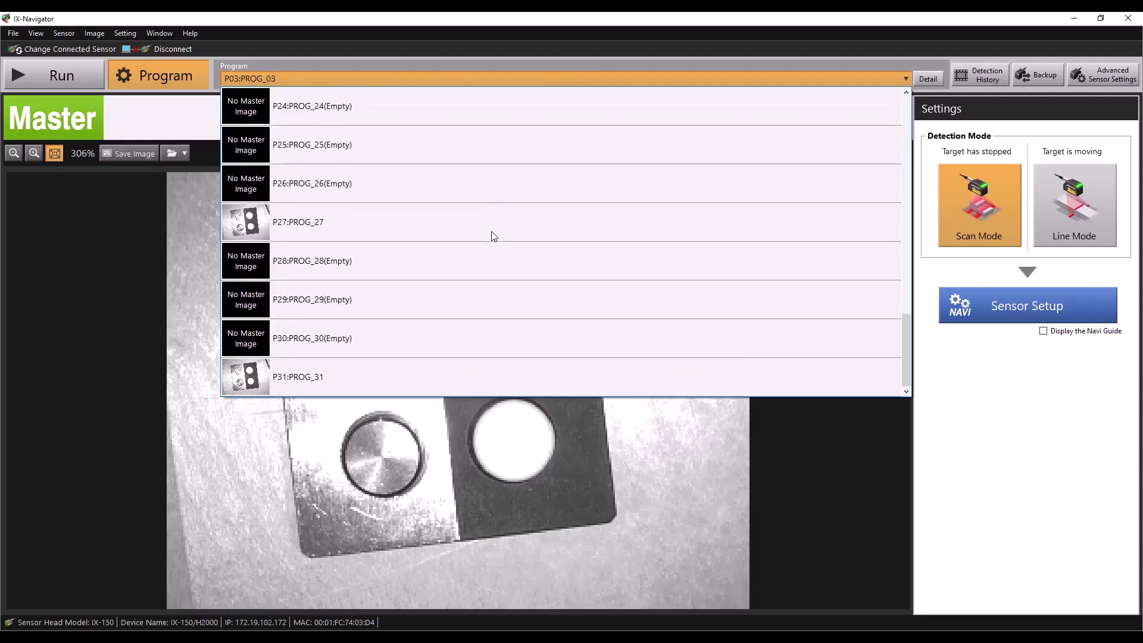
{"action": "left_click", "coordinate": [548, 432]}
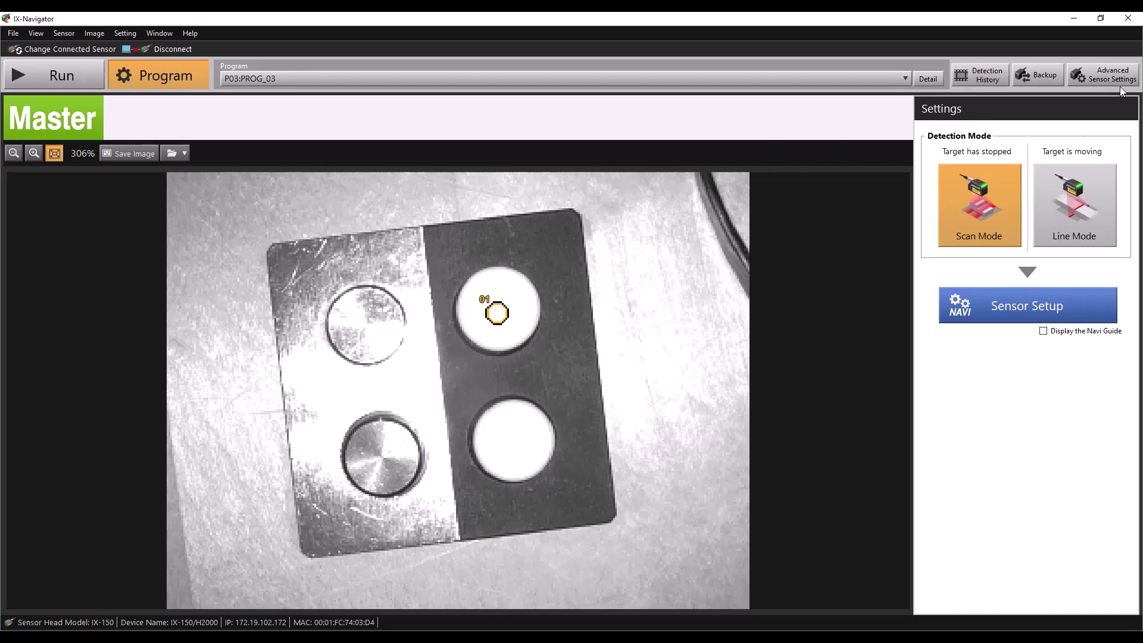
{"action": "left_click", "coordinate": [1097, 79]}
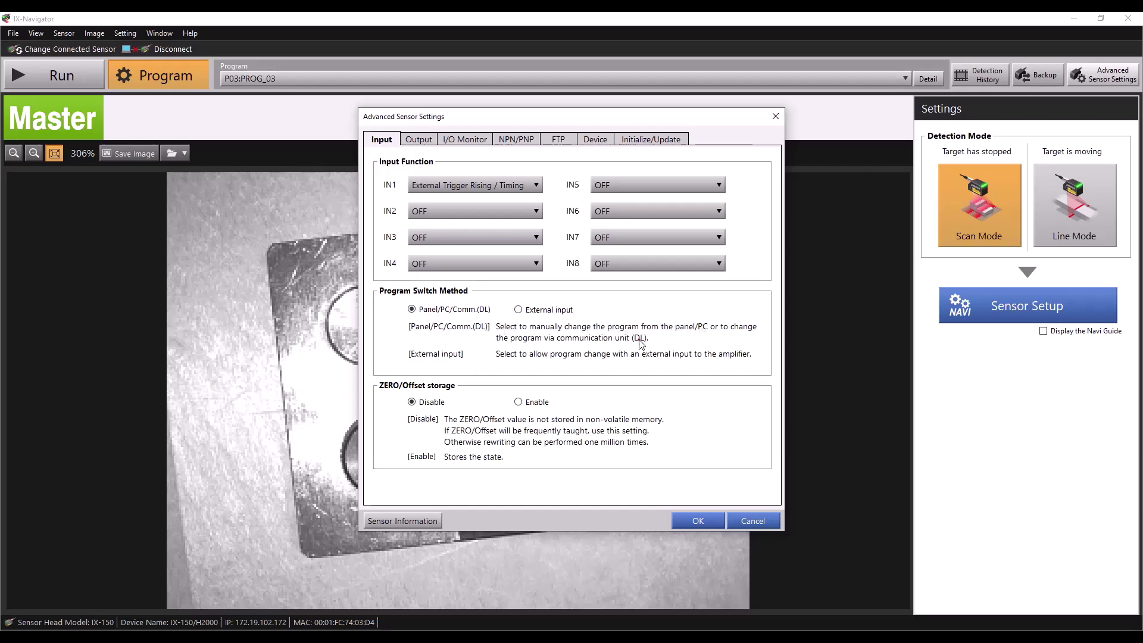
{"action": "left_click", "coordinate": [694, 521]}
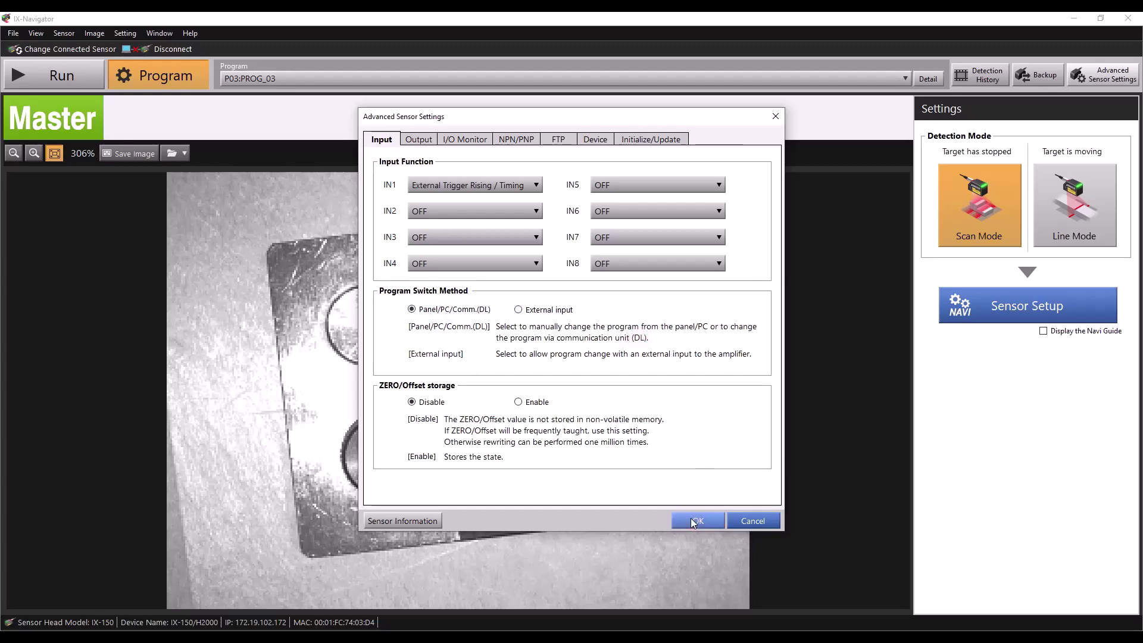
{"action": "left_click", "coordinate": [694, 522]}
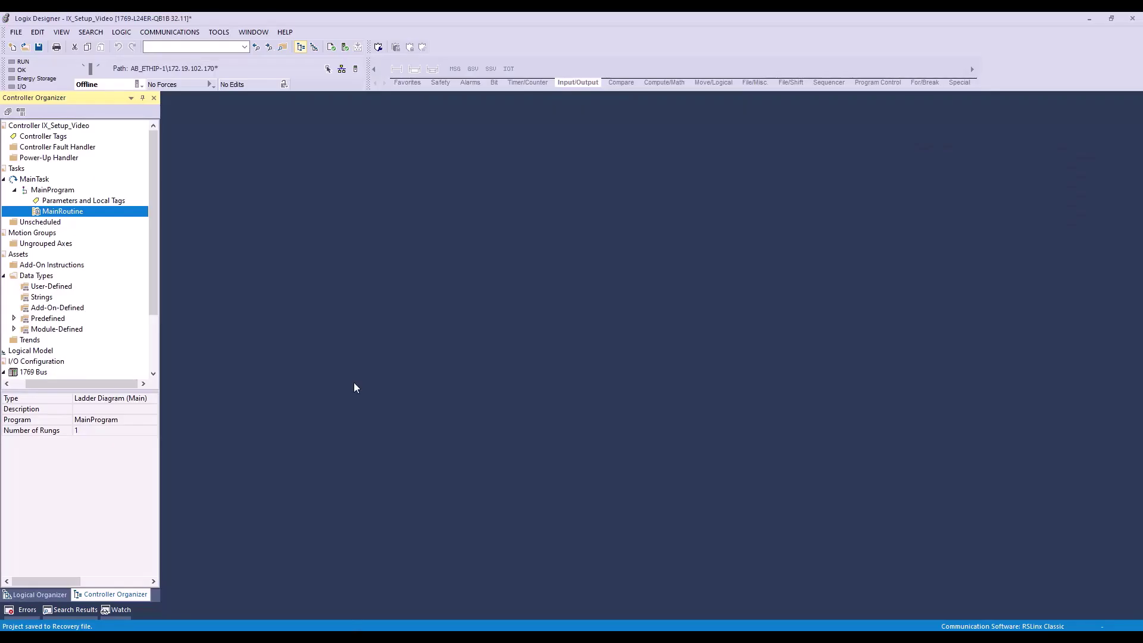
- In Controller Tags, add a tag named 'message' with data type MESSAGE
{"action": "double_click", "coordinate": [74, 141]}
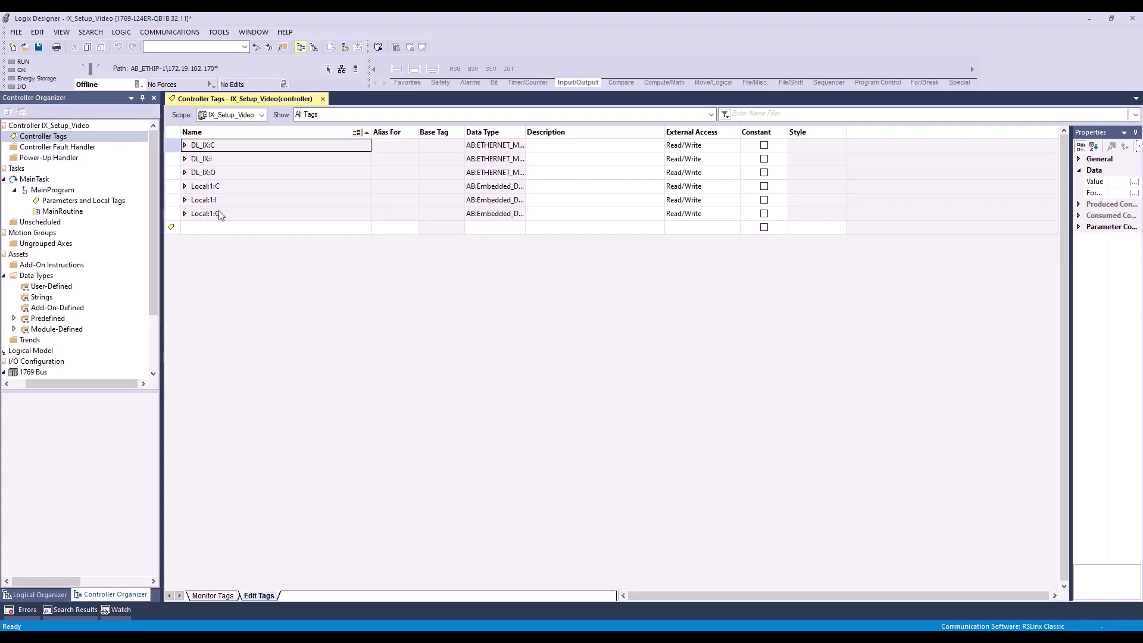
{"action": "left_click", "coordinate": [212, 227]}
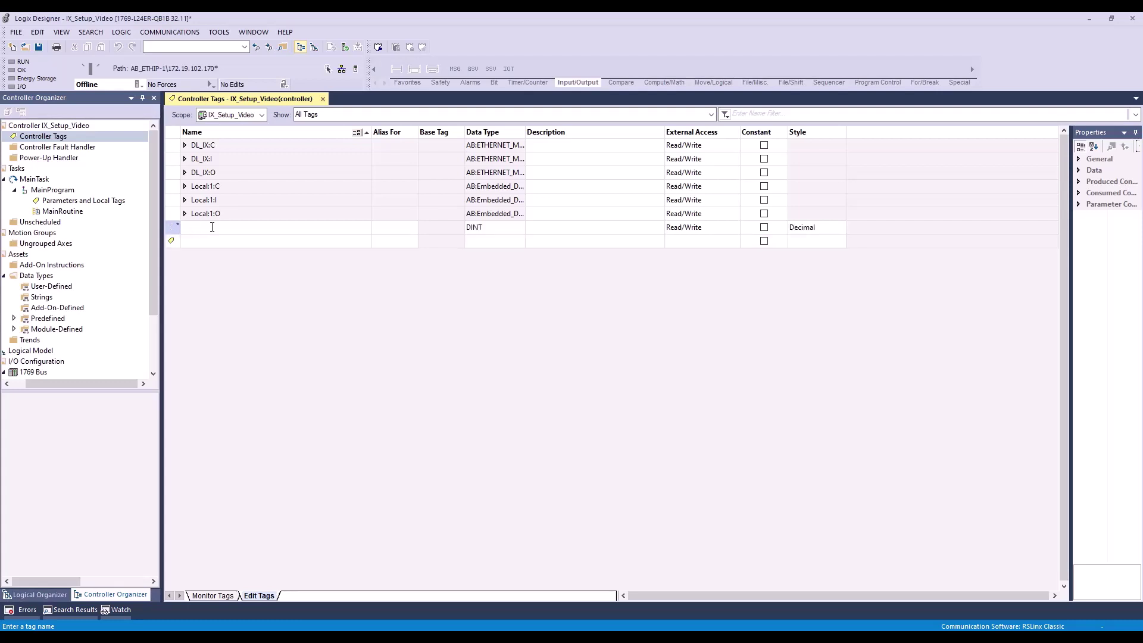
{"action": "type", "text": "message"}
{"action": "left_click", "coordinate": [483, 227]}
{"action": "double_click", "coordinate": [484, 227]}
{"action": "type", "text": "MESSAGE"}
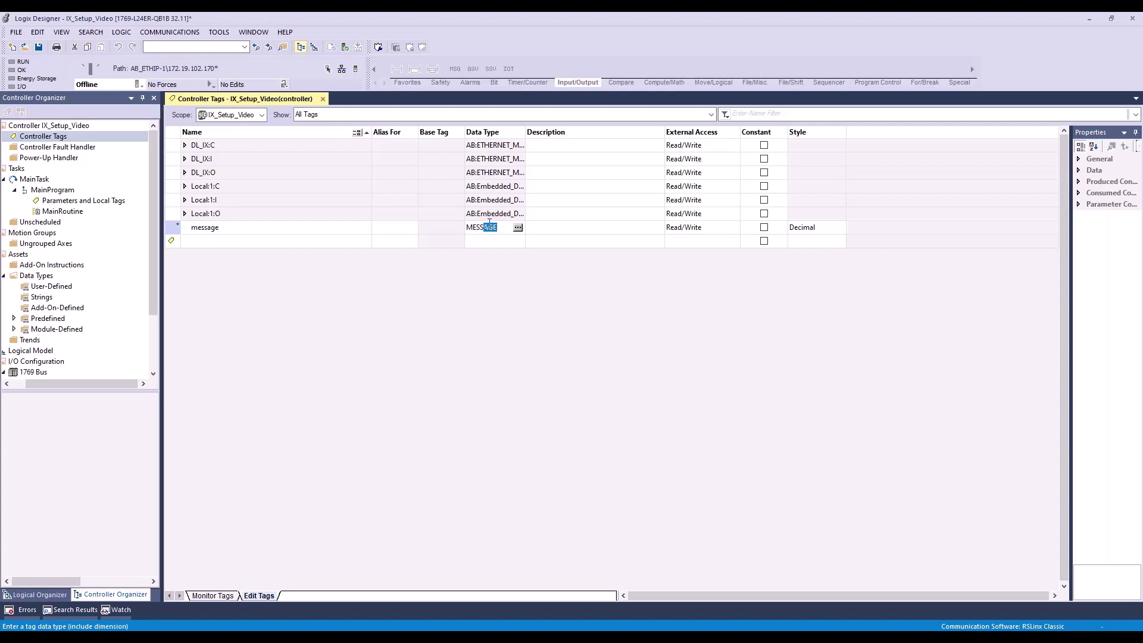
{"action": "key", "text": "Return"}
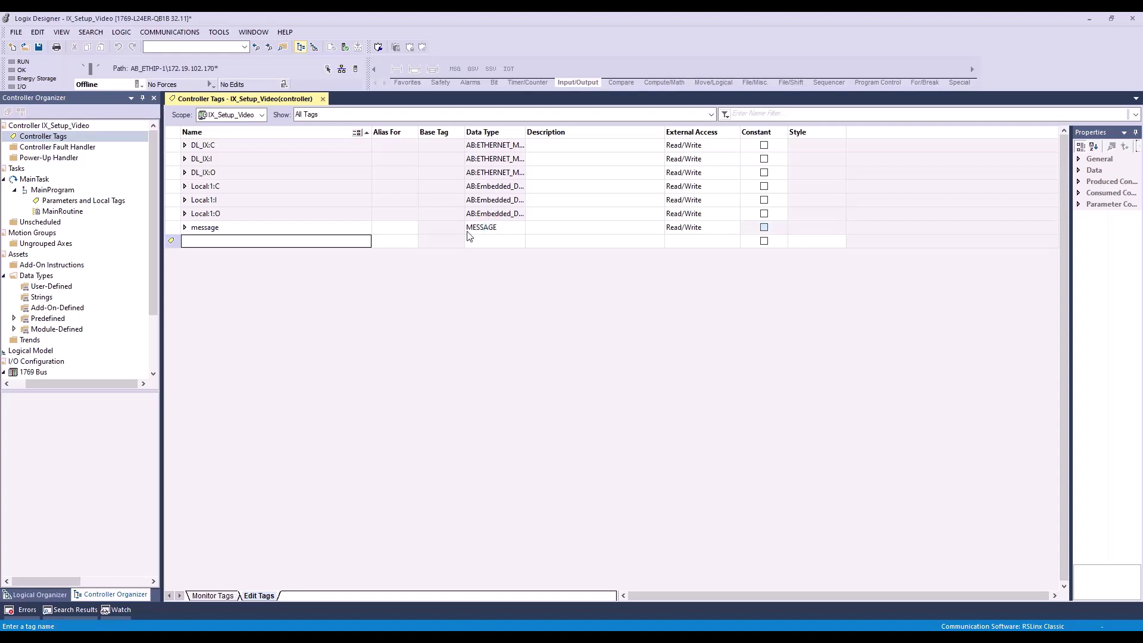
- Add DummyRequest as a BOOL tag and ProgramValue as a DINT tag
{"action": "type", "text": "DummyRequest"}
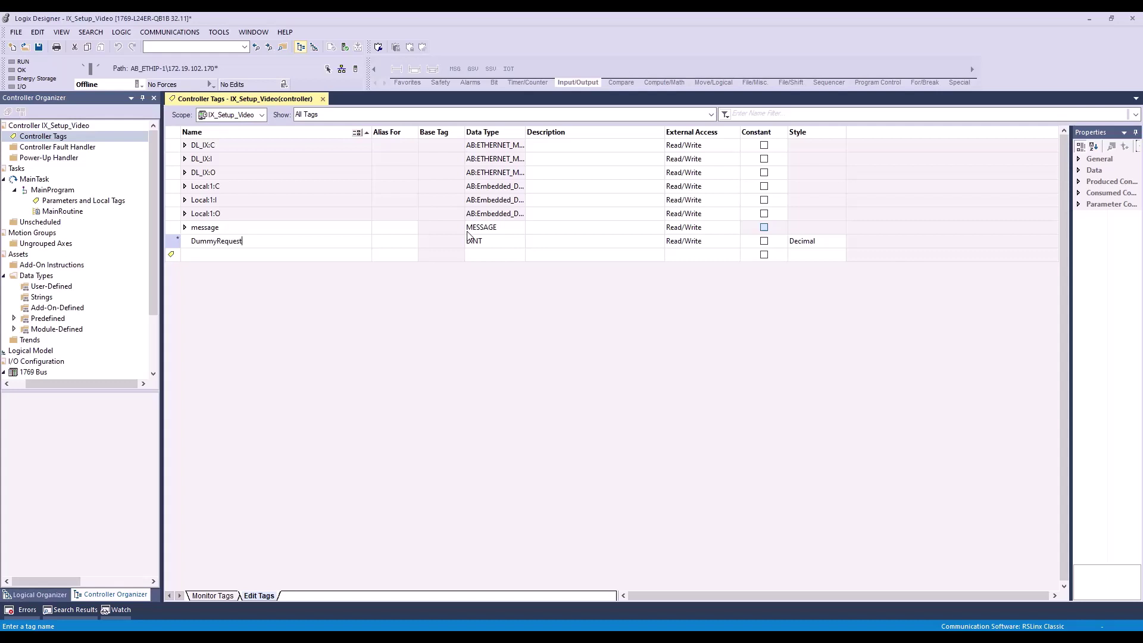
{"action": "double_click", "coordinate": [470, 238]}
{"action": "type", "text": "BOOL"}
{"action": "left_click", "coordinate": [325, 254]}
{"action": "type", "text": "Program"}
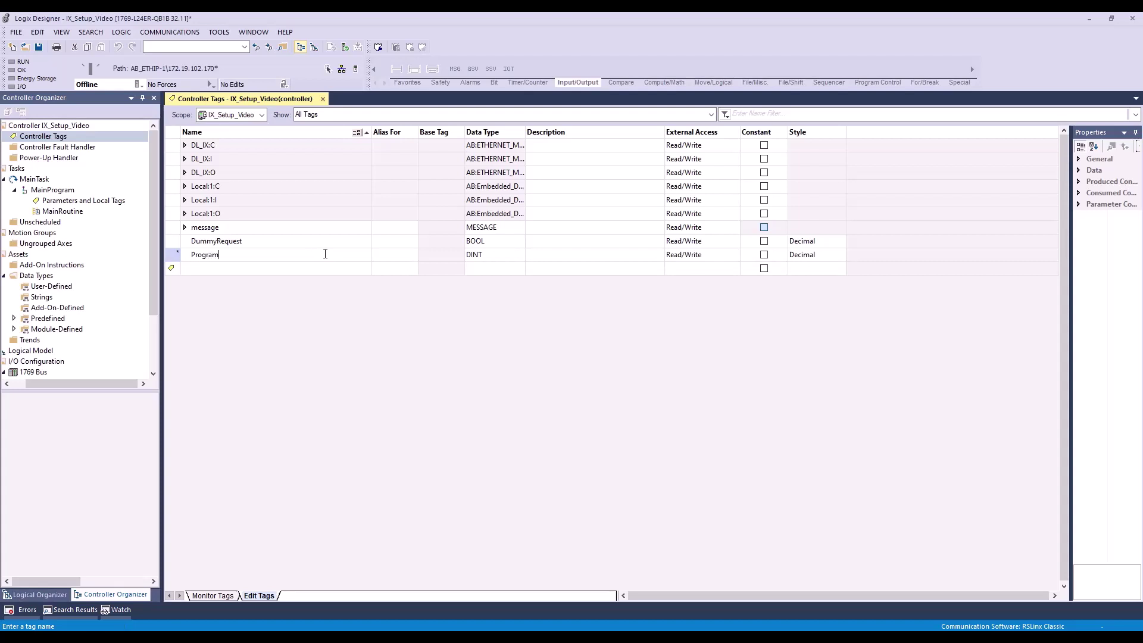
{"action": "type", "text": "Value"}
{"action": "key", "text": "Return"}
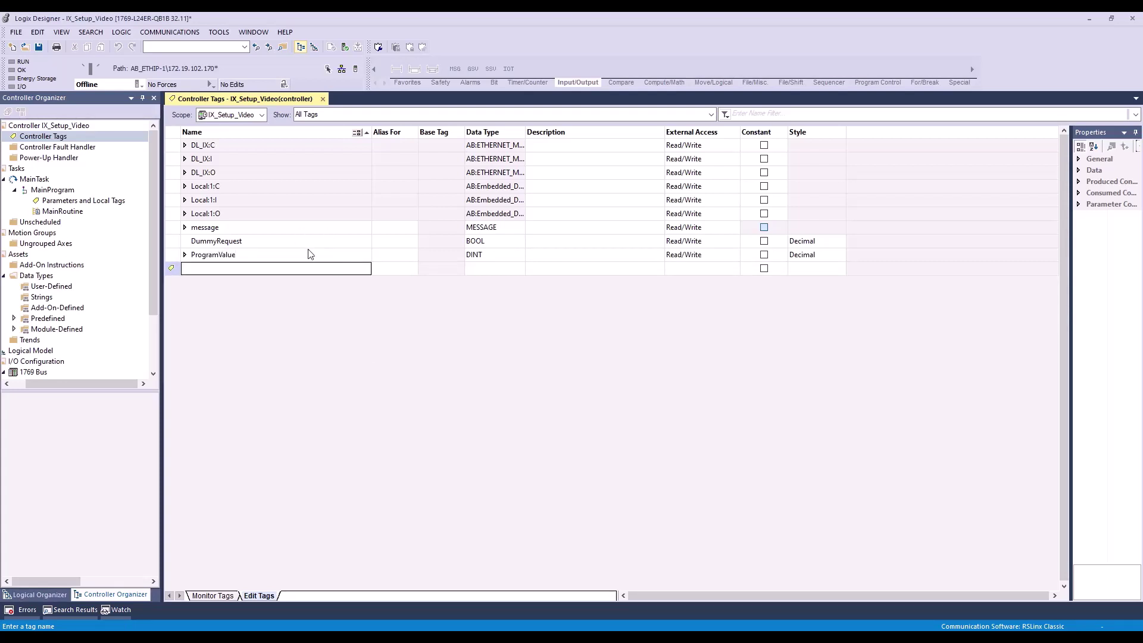
- In MainRoutine, place an XIC contact on rung 0 addressed to DummyRequest
{"action": "double_click", "coordinate": [72, 212]}
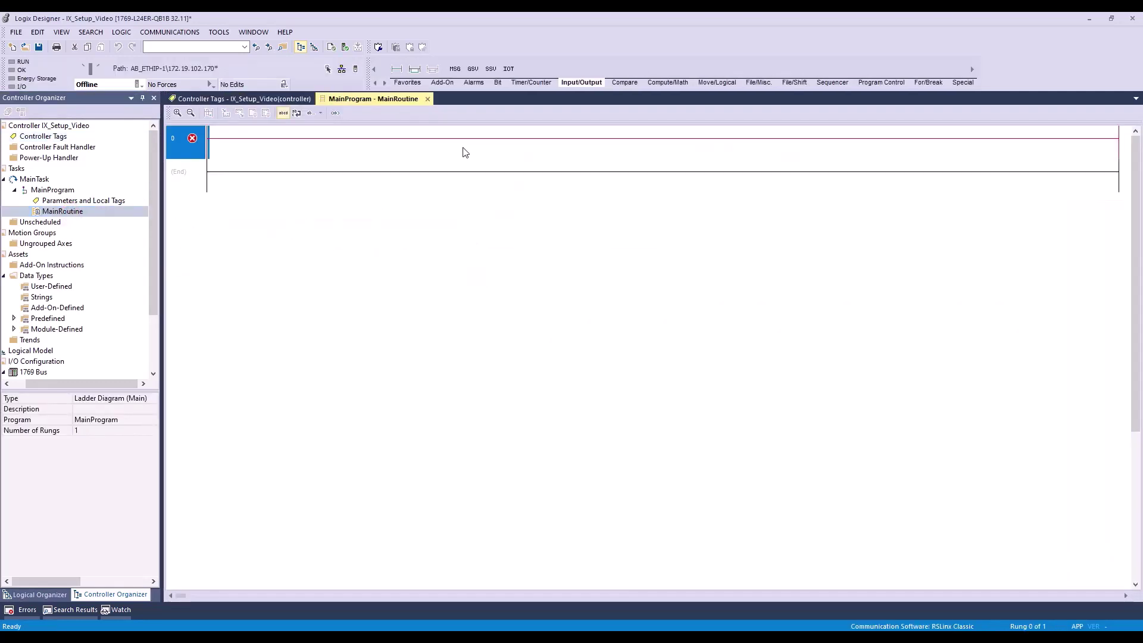
{"action": "left_click", "coordinate": [498, 82]}
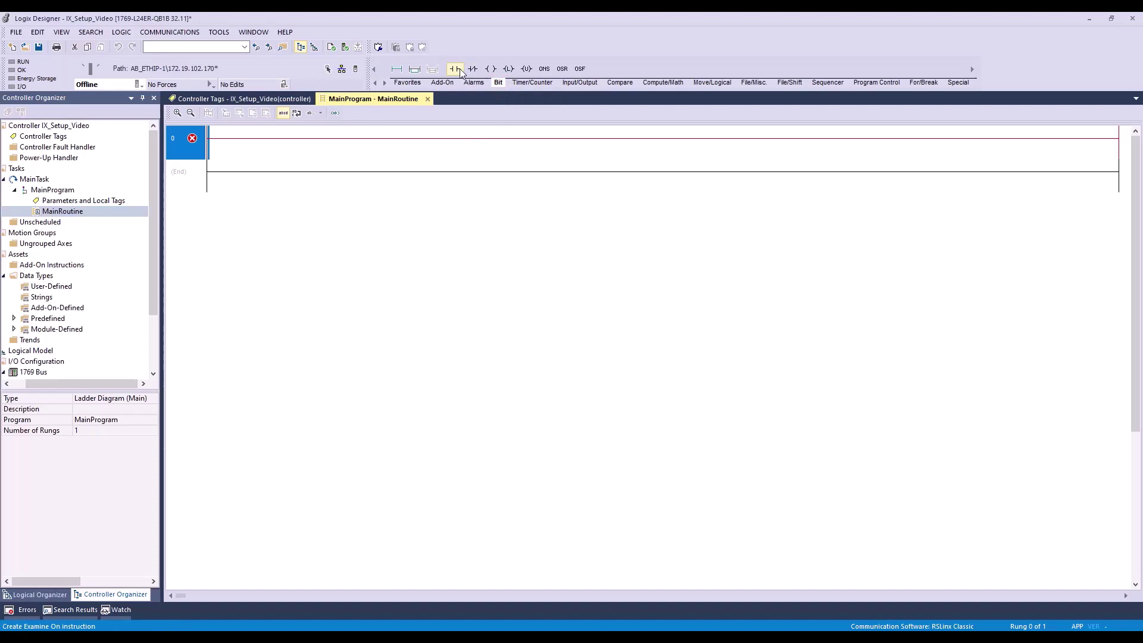
{"action": "left_click_drag", "start_coordinate": [455, 68], "coordinate": [220, 144]}
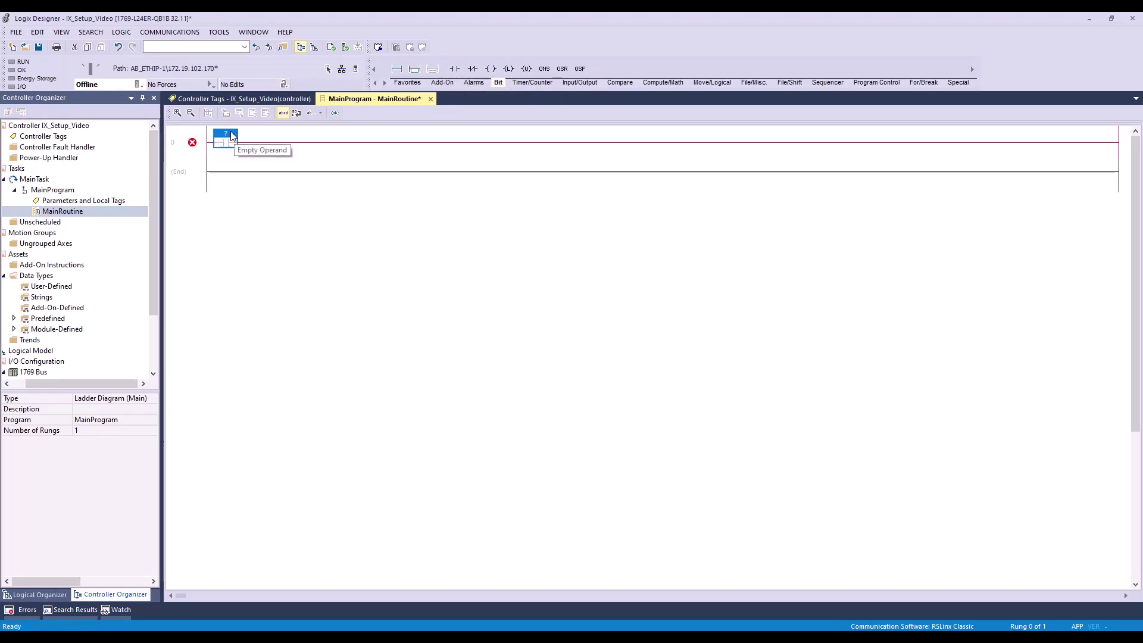
{"action": "double_click", "coordinate": [231, 132]}
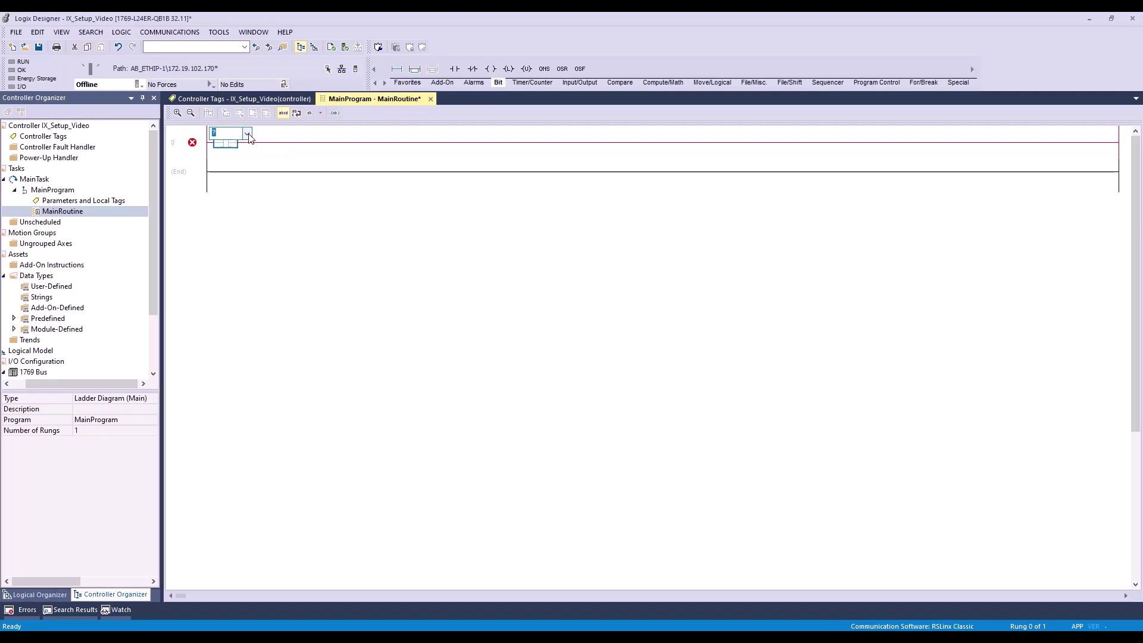
{"action": "type", "text": "dummyRequest"}
{"action": "key", "text": "Return"}
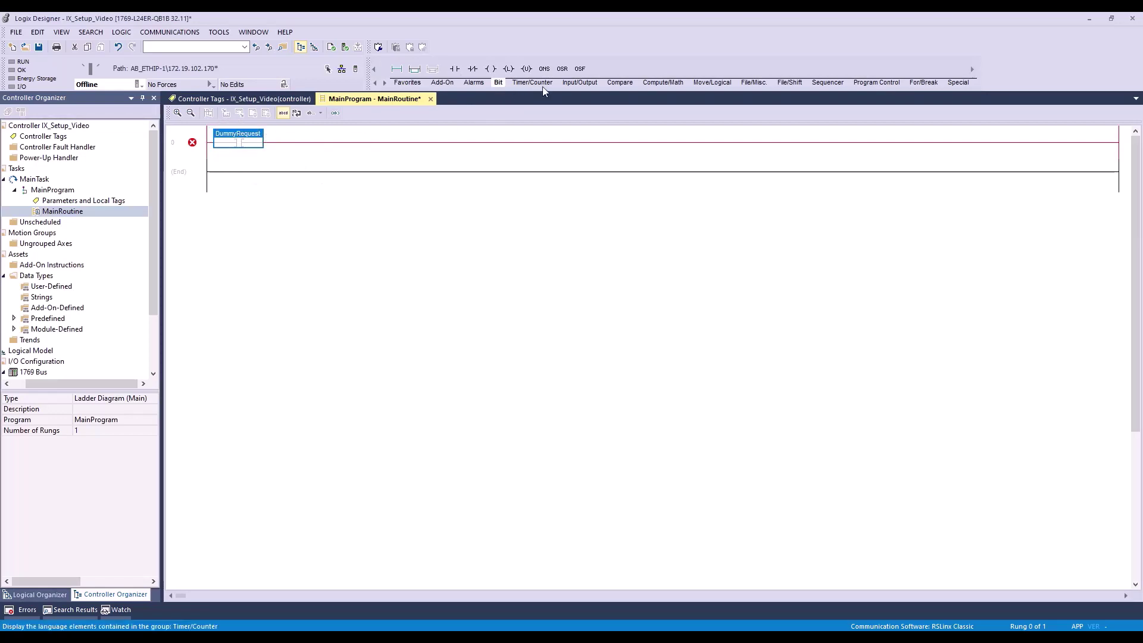
- Add an MSG instruction after the contact using the message tag, and open its configuration
{"action": "left_click", "coordinate": [580, 82]}
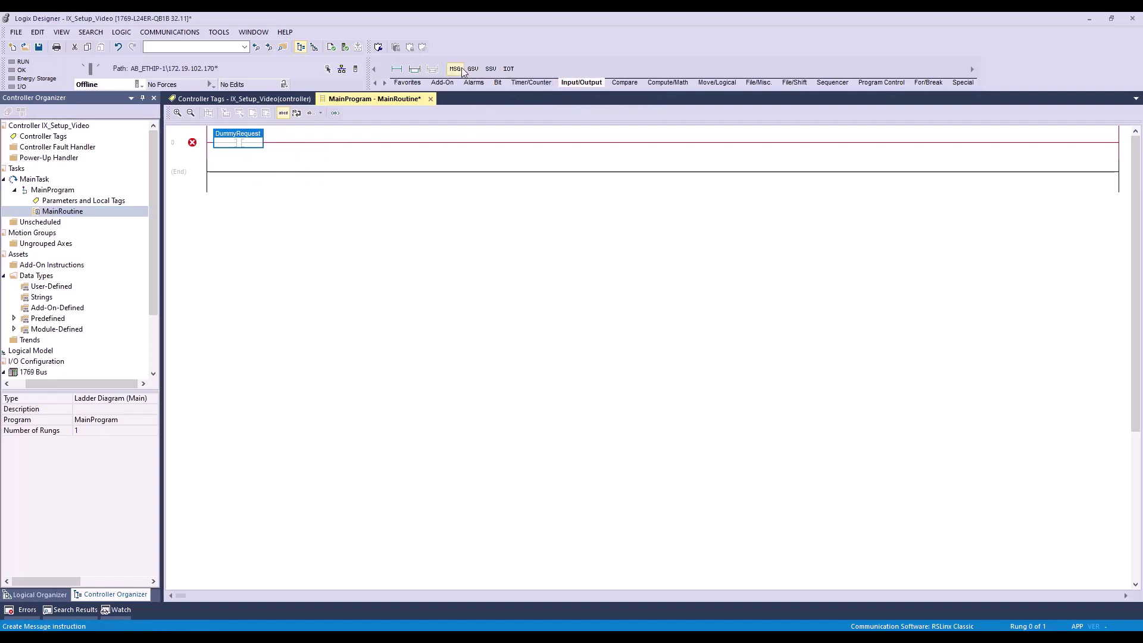
{"action": "left_click_drag", "start_coordinate": [462, 70], "coordinate": [276, 152]}
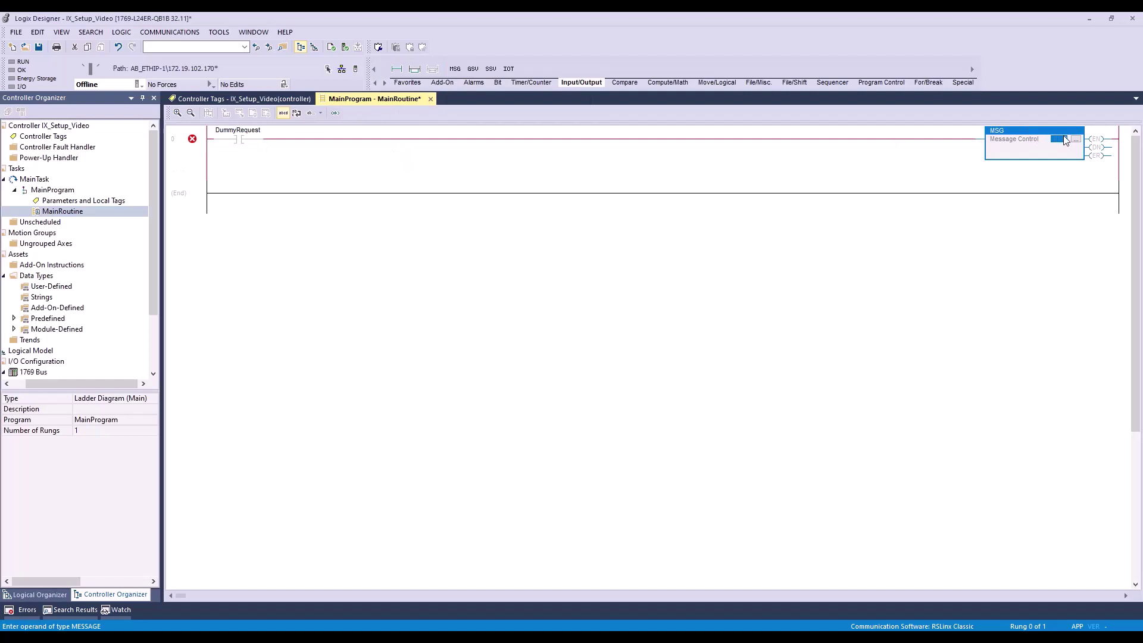
{"action": "left_click", "coordinate": [1075, 142]}
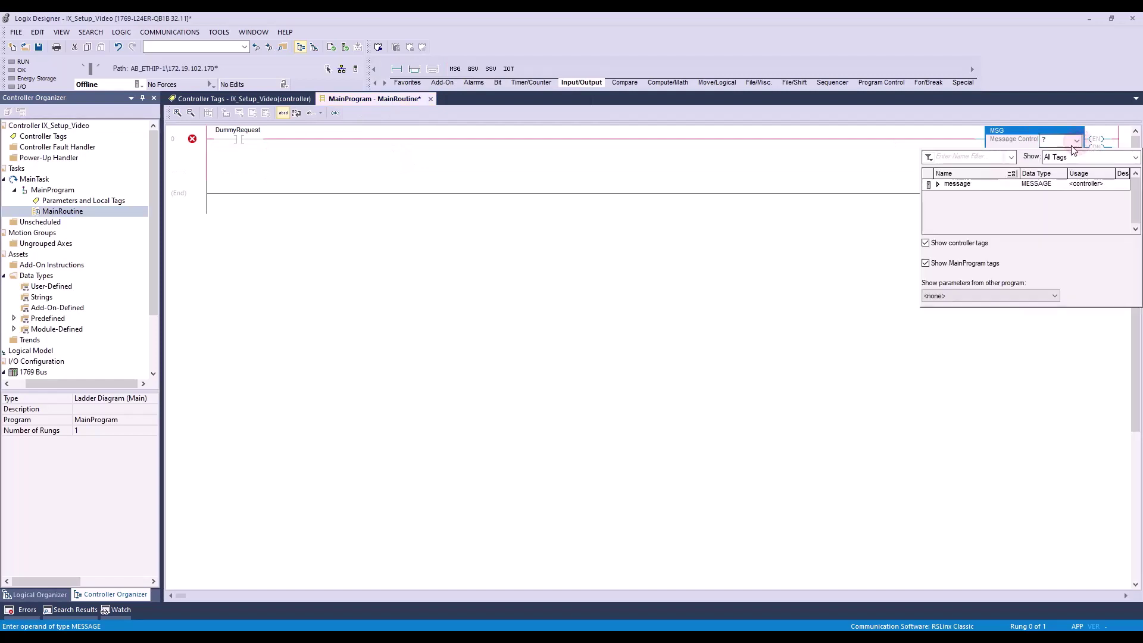
{"action": "double_click", "coordinate": [982, 184]}
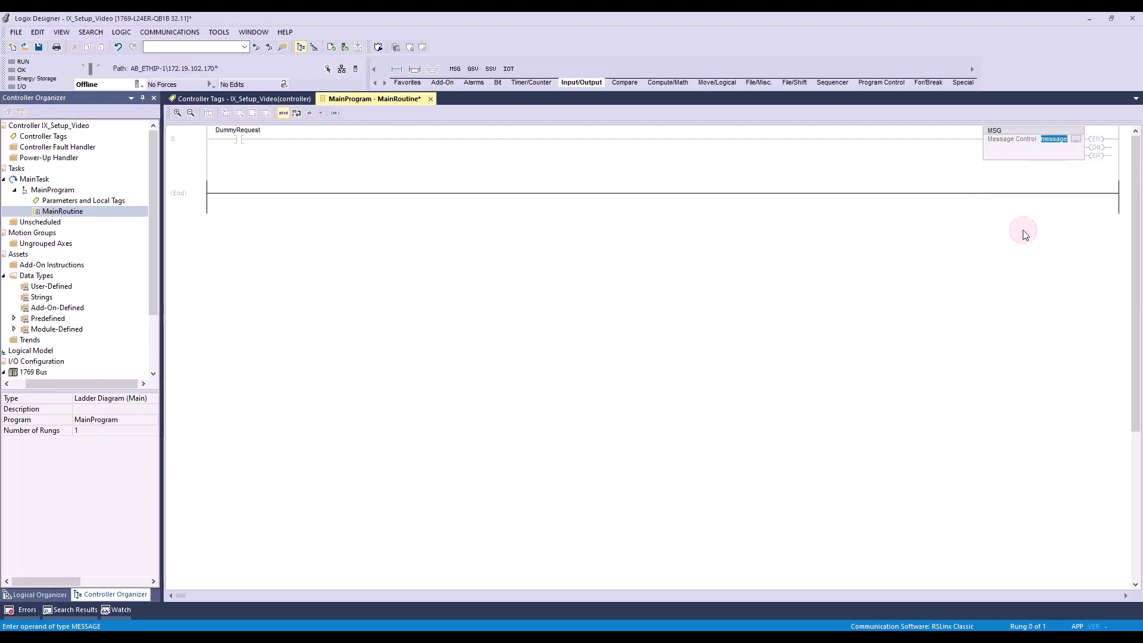
{"action": "left_click", "coordinate": [1076, 141]}
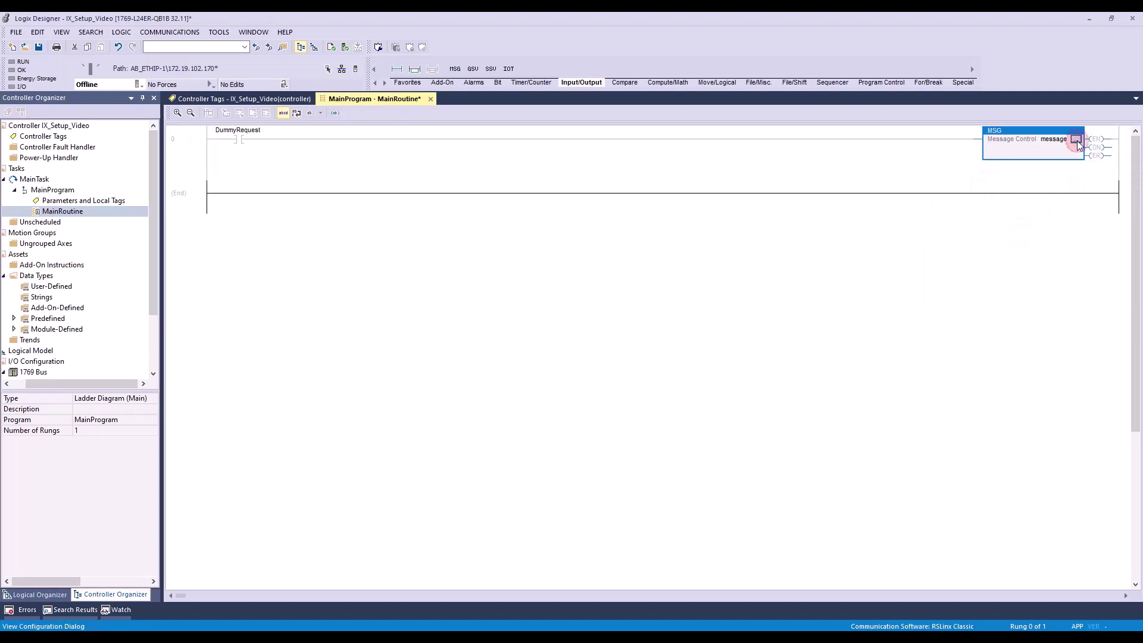
{"action": "left_click", "coordinate": [1076, 141]}
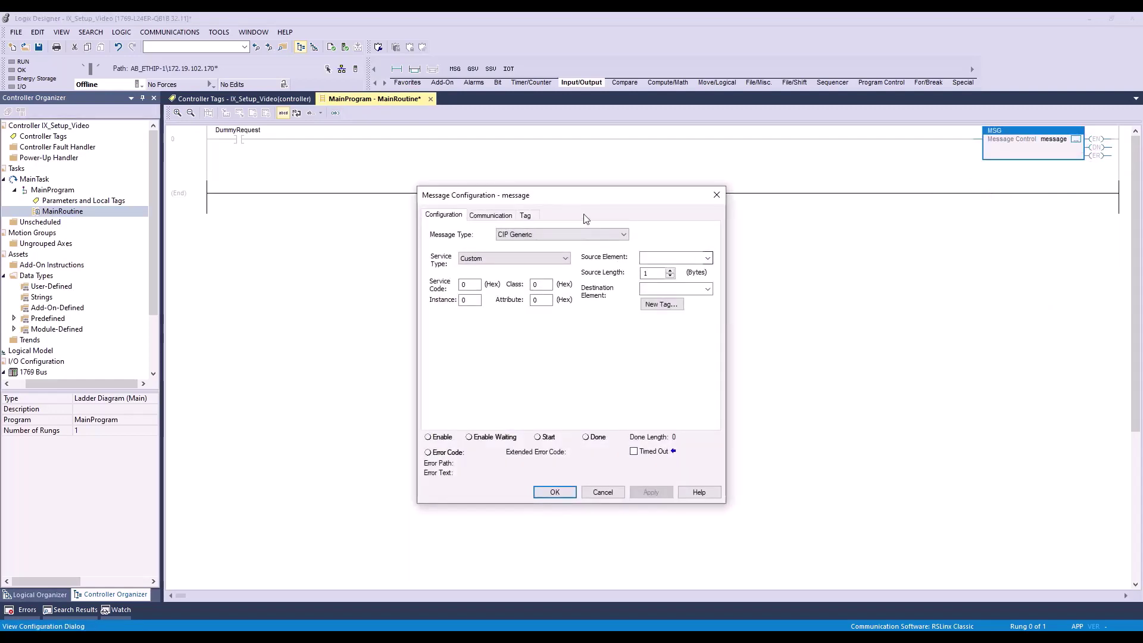
- Set the CIP Generic message's object class to 67
{"action": "left_click_drag", "start_coordinate": [564, 190], "coordinate": [577, 178]}
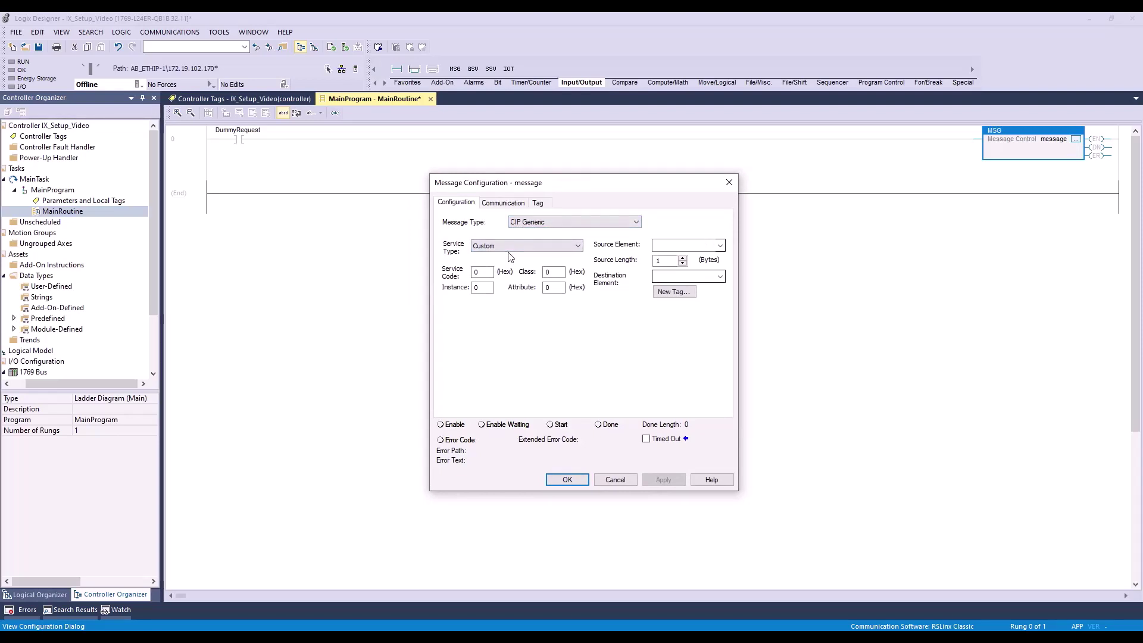
{"action": "left_click", "coordinate": [552, 271]}
{"action": "left_click", "coordinate": [482, 287]}
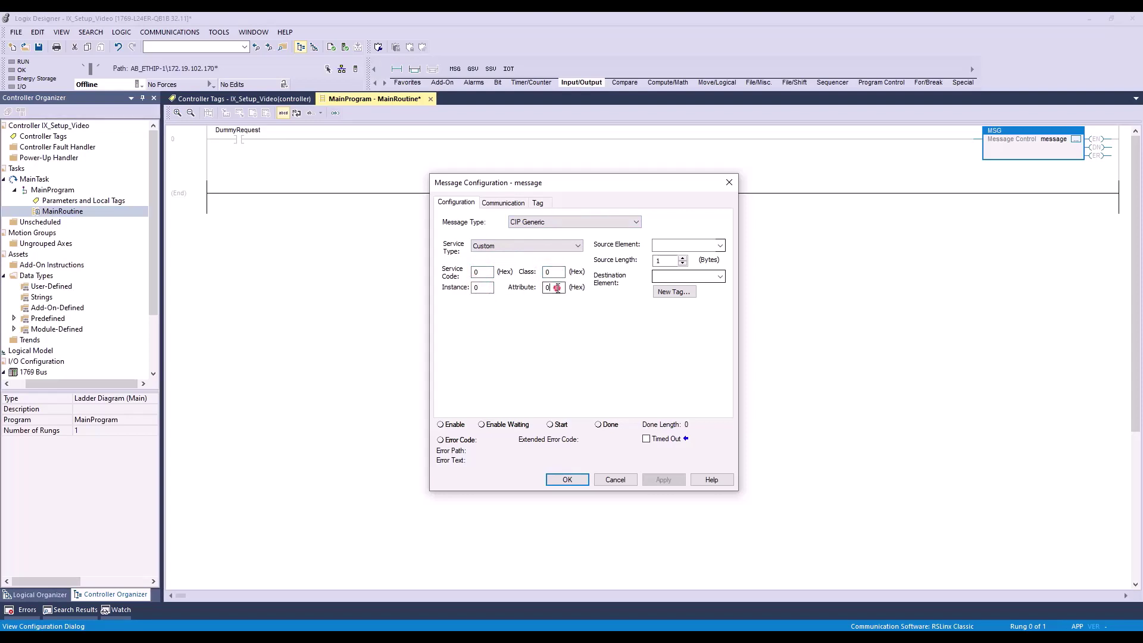
{"action": "left_click", "coordinate": [553, 288]}
{"action": "left_click", "coordinate": [484, 272]}
{"action": "key", "text": "BackSpace"}
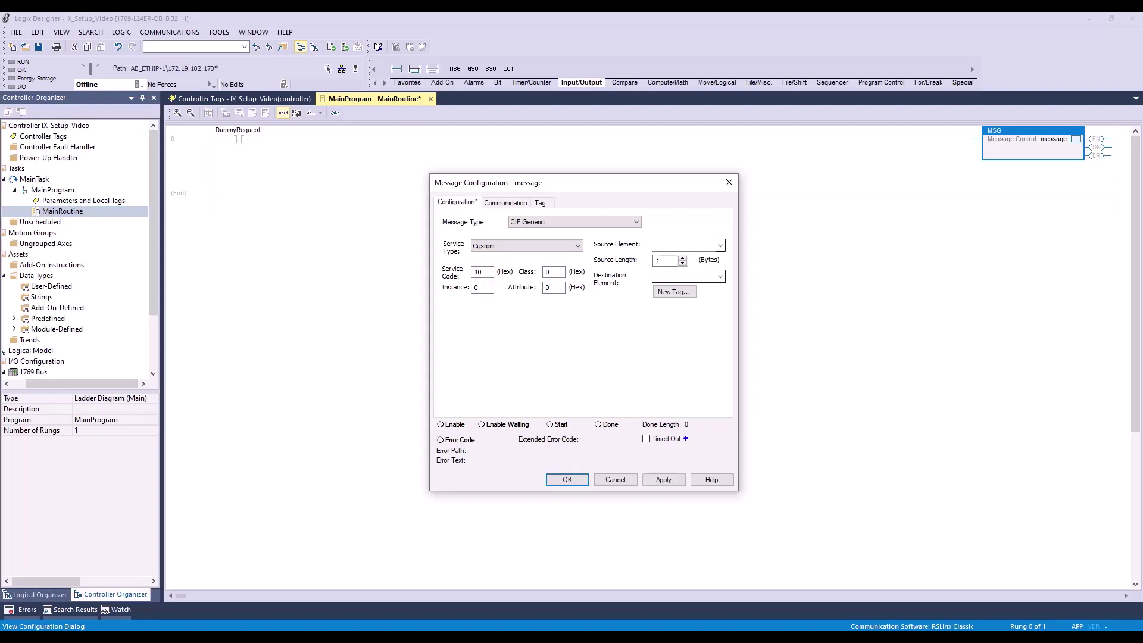
{"action": "left_click", "coordinate": [554, 272]}
{"action": "type", "text": "67"}
- Use ProgramValue as the source element with a source length of 4 bytes
{"action": "left_click", "coordinate": [720, 246]}
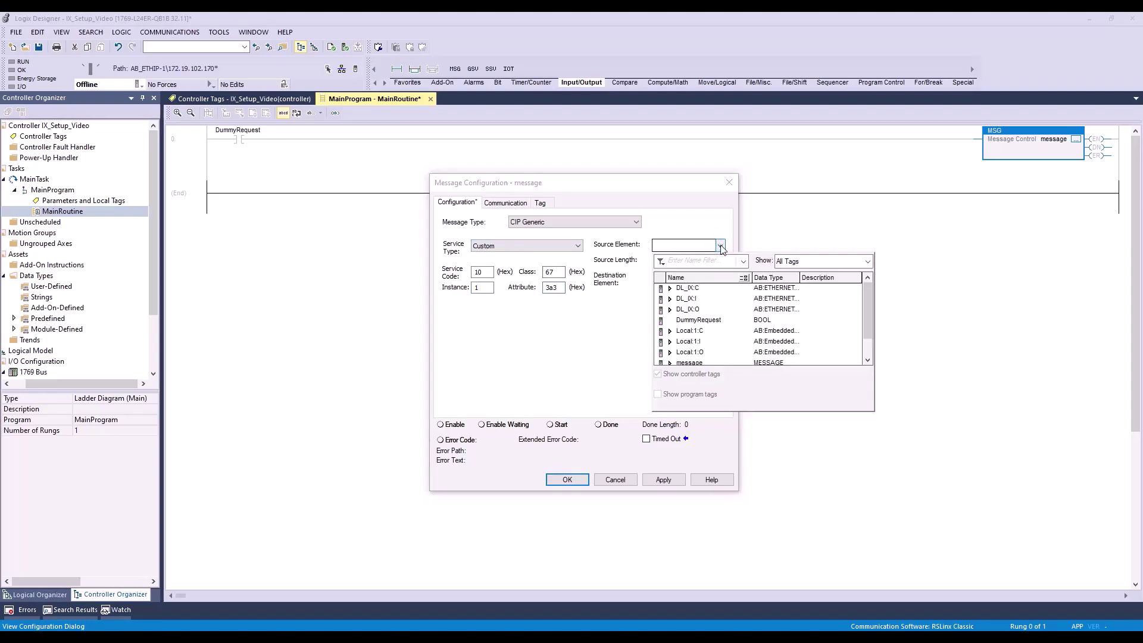
{"action": "double_click", "coordinate": [696, 357]}
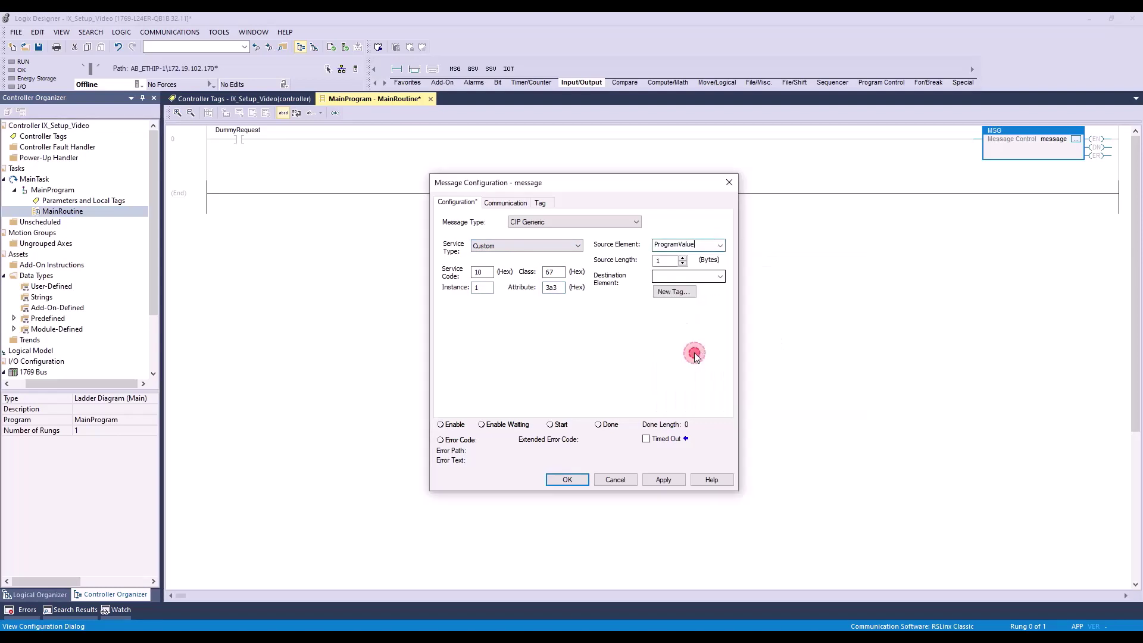
{"action": "left_click", "coordinate": [683, 258]}
{"action": "left_click", "coordinate": [683, 258]}
{"action": "left_click", "coordinate": [683, 258]}
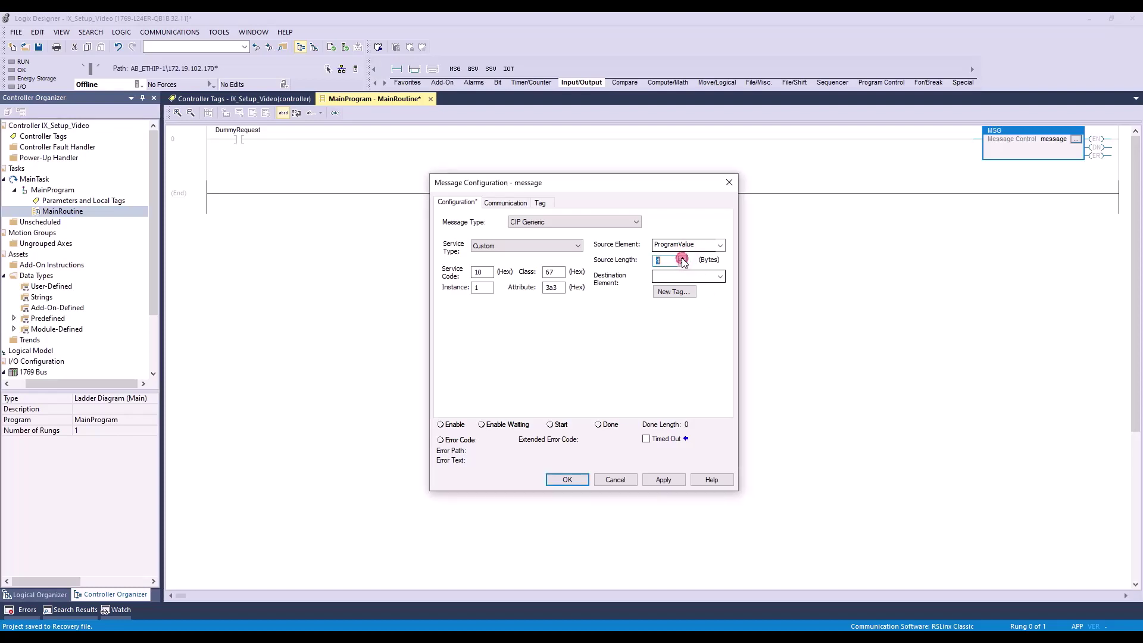
{"action": "left_click", "coordinate": [683, 258]}
- Set the message destination element to DL_IX:O.Data[0]
{"action": "left_click", "coordinate": [720, 276]}
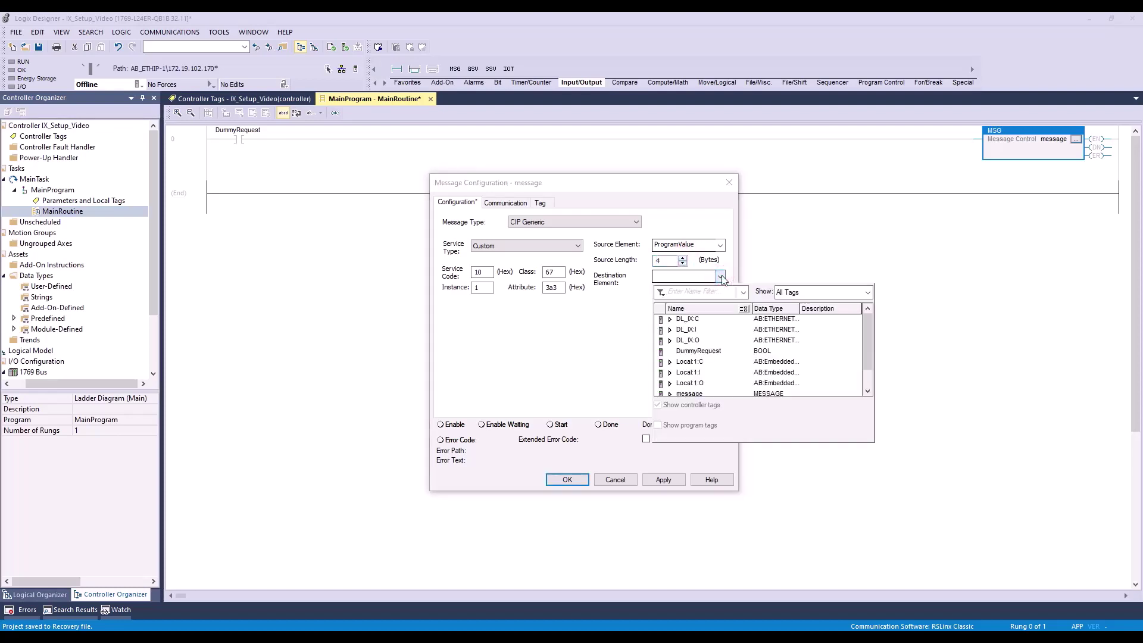
{"action": "left_click", "coordinate": [685, 340]}
{"action": "left_click", "coordinate": [671, 341]}
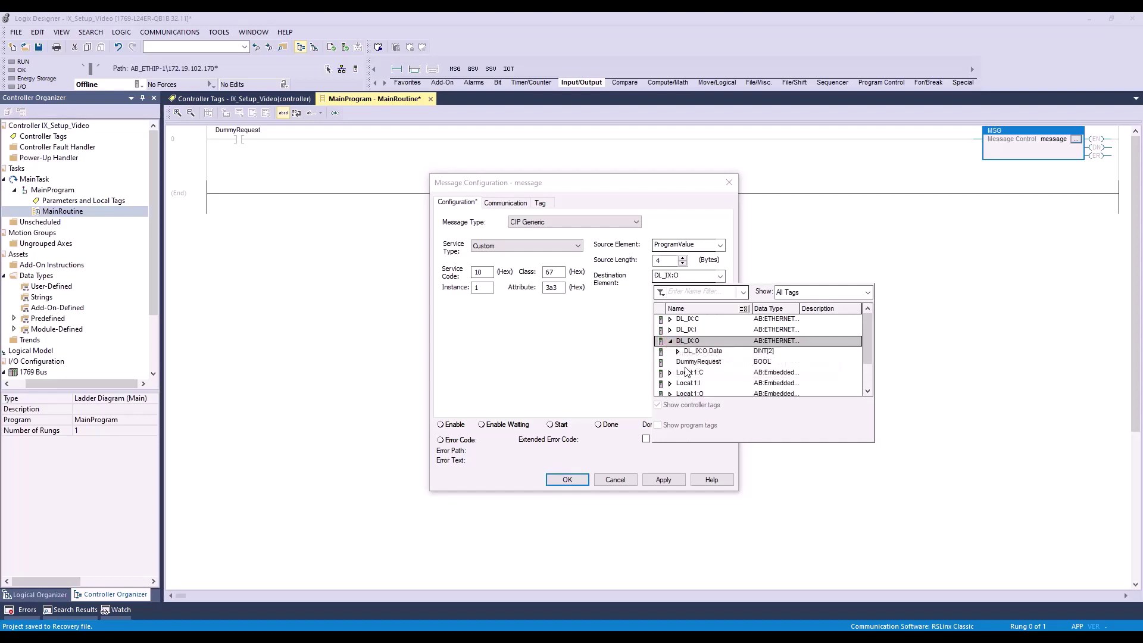
{"action": "left_click", "coordinate": [677, 351]}
{"action": "left_click", "coordinate": [717, 362]}
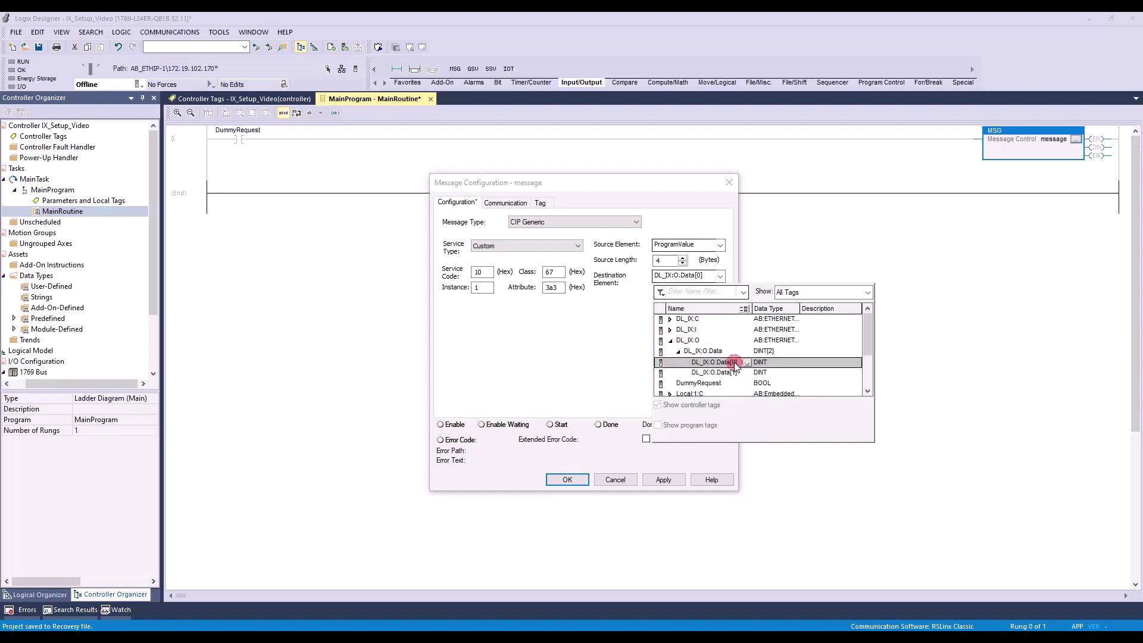
{"action": "left_click", "coordinate": [581, 362]}
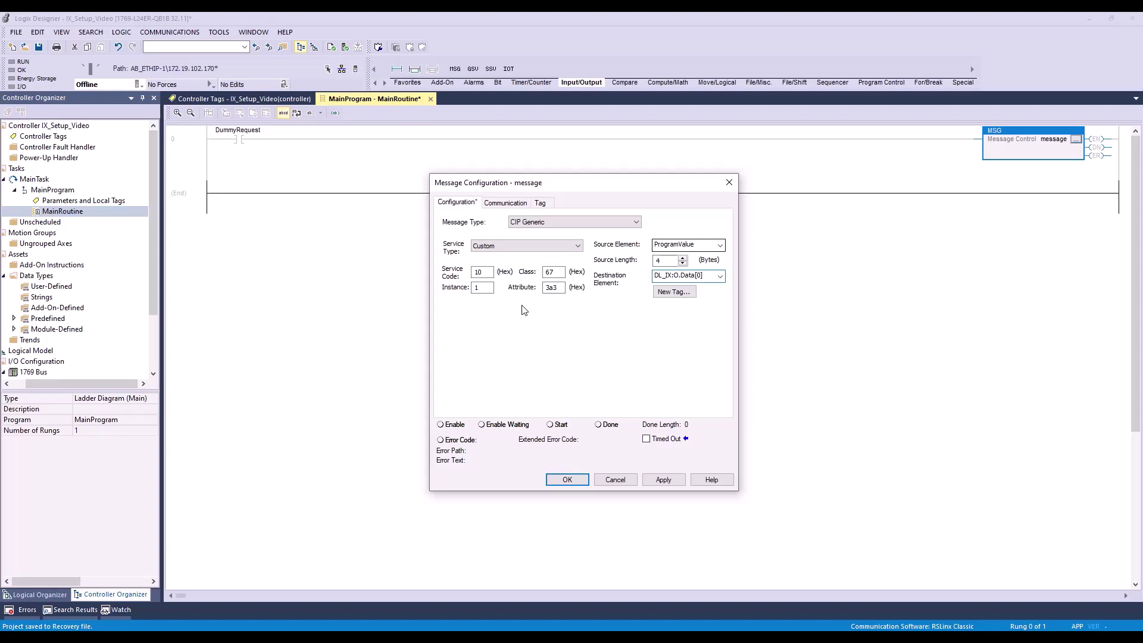
- Set the message communication path to the DL_IX Ethernet module and accept the configuration
{"action": "left_click", "coordinate": [505, 202]}
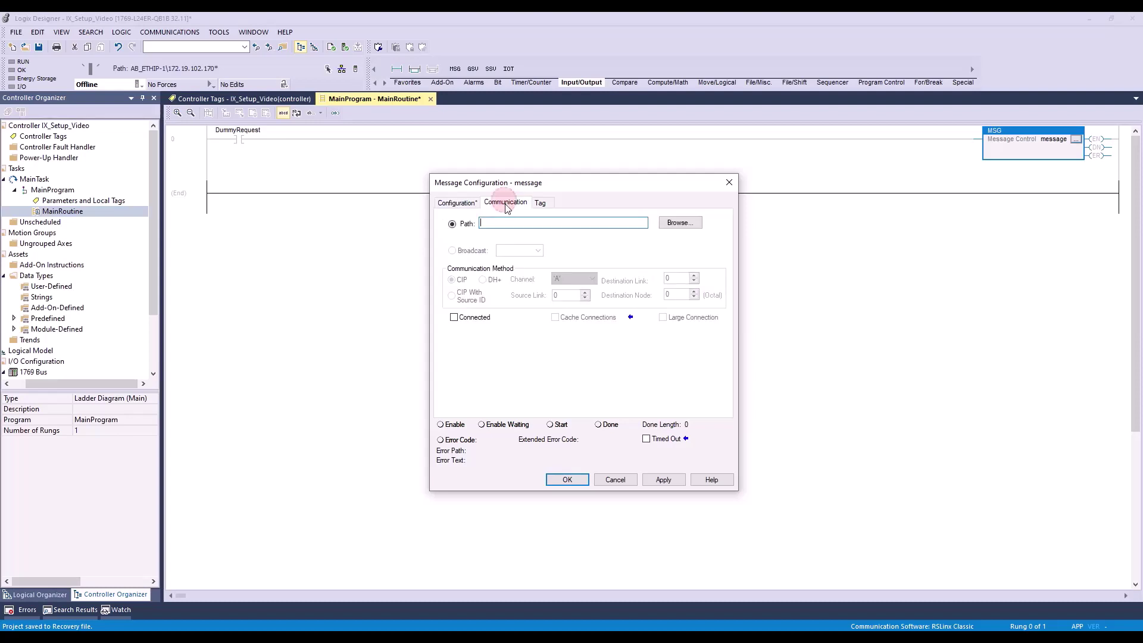
{"action": "left_click", "coordinate": [679, 223]}
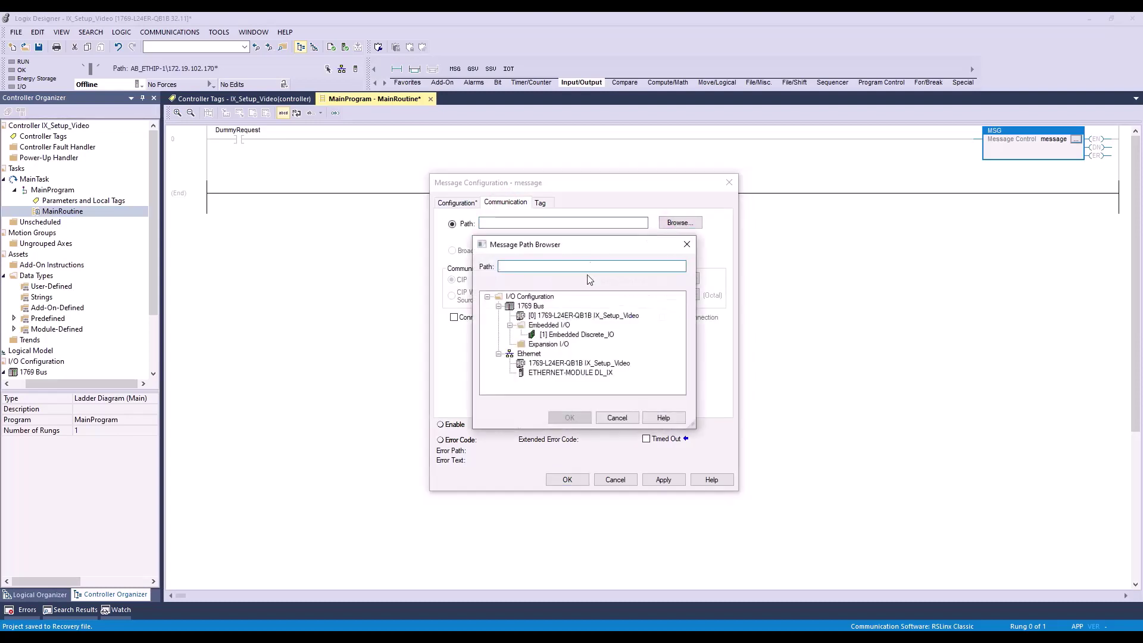
{"action": "left_click", "coordinate": [555, 374]}
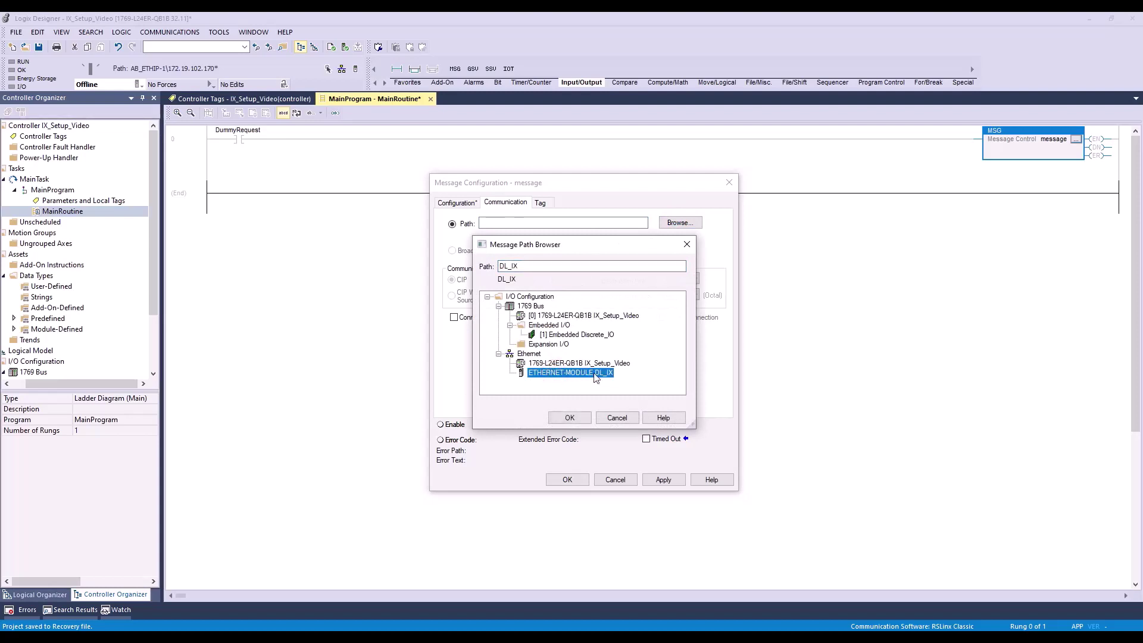
{"action": "left_click", "coordinate": [577, 417]}
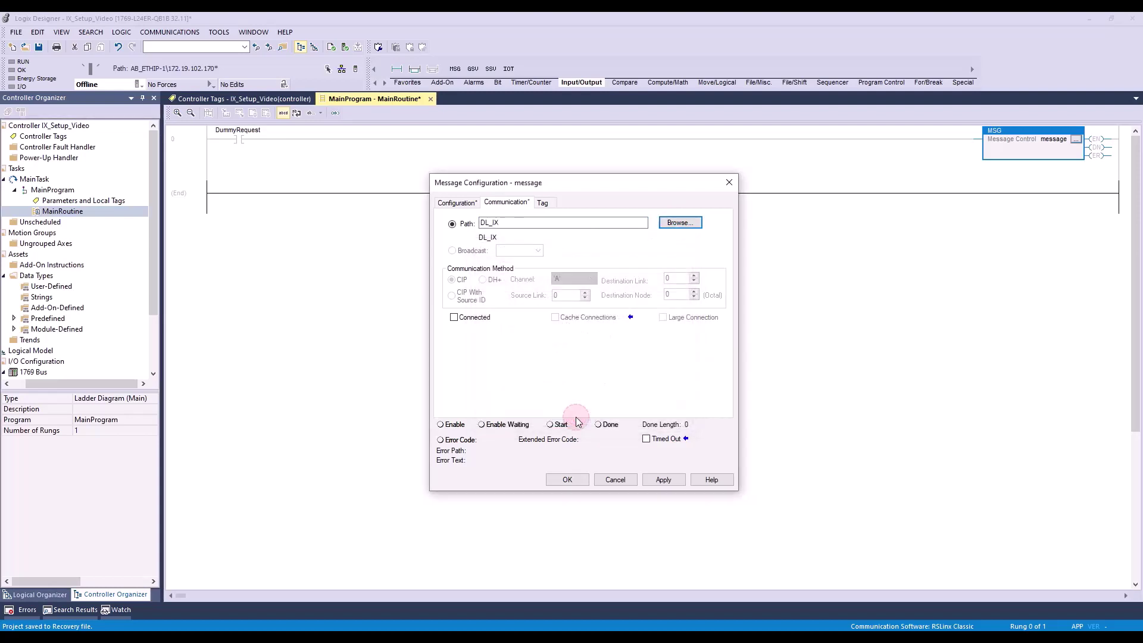
{"action": "left_click", "coordinate": [568, 480]}
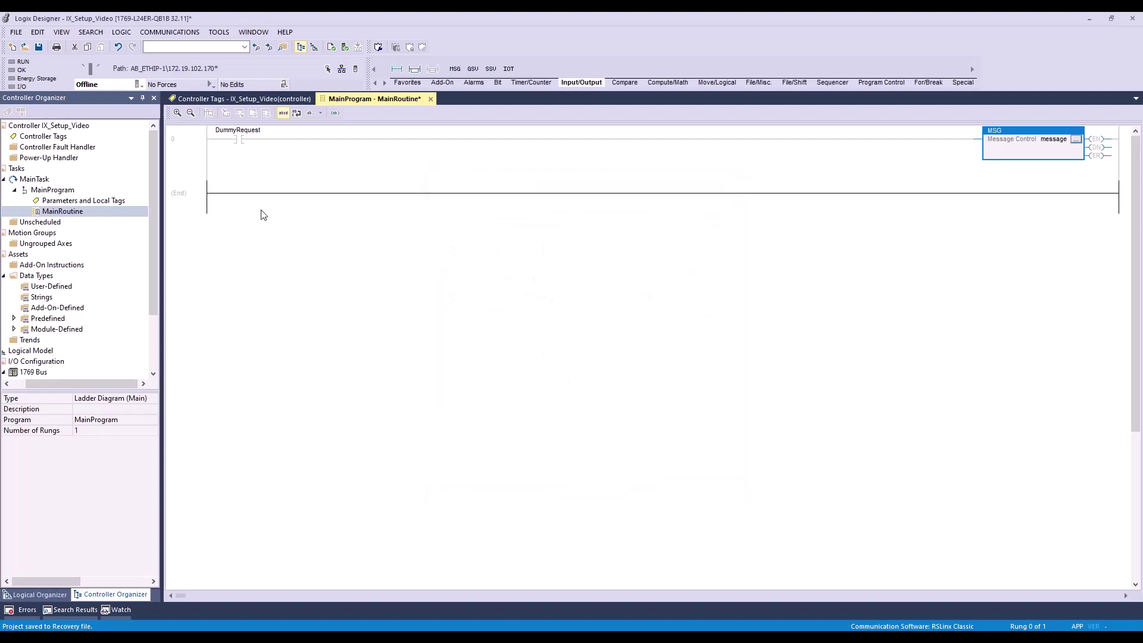
- Download the IX_Setup_Video project to the controller
{"action": "left_click", "coordinate": [137, 84]}
{"action": "left_click", "coordinate": [167, 122]}
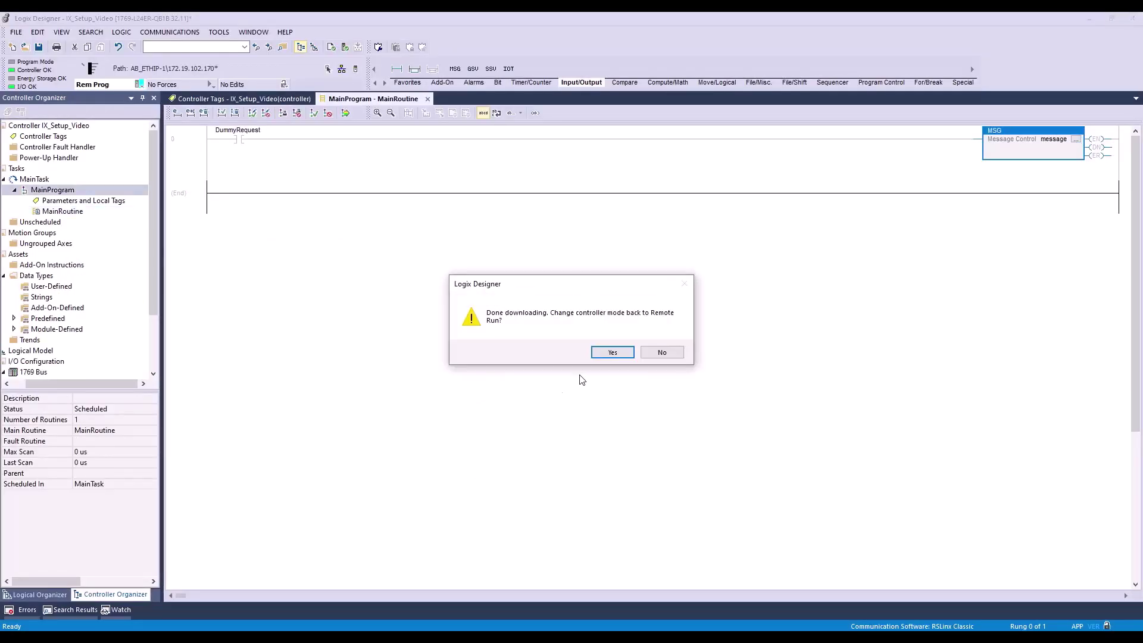
- Return the controller to Remote Run and set ProgramValue to 31 in Monitor Tags
{"action": "left_click", "coordinate": [612, 352]}
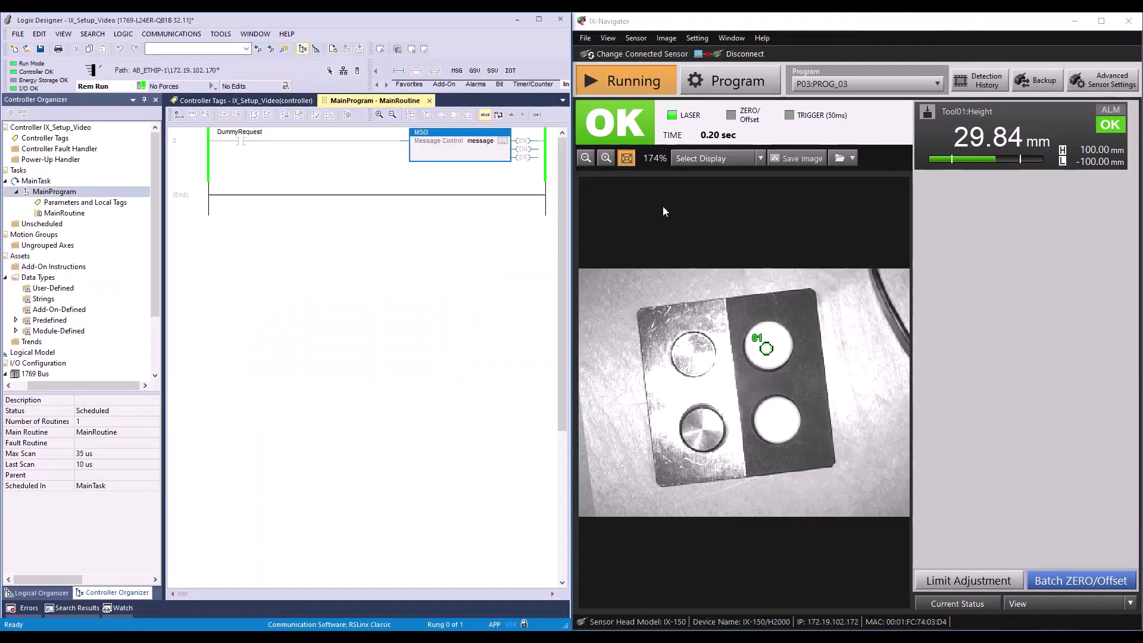
{"action": "left_click", "coordinate": [245, 100]}
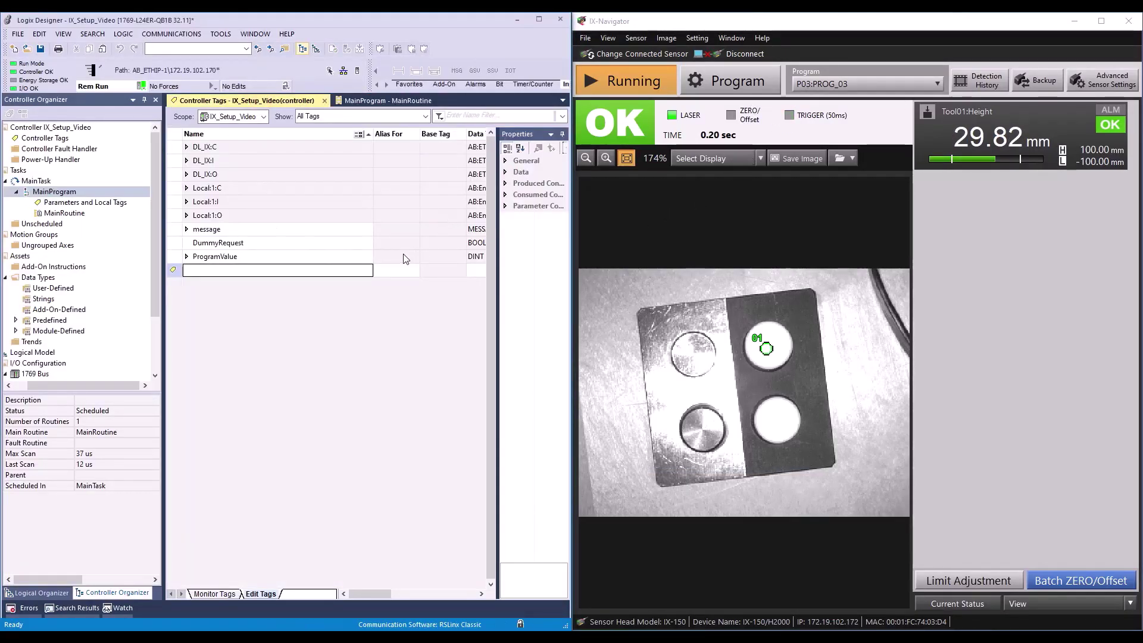
{"action": "left_click", "coordinate": [203, 594]}
{"action": "left_click", "coordinate": [356, 258]}
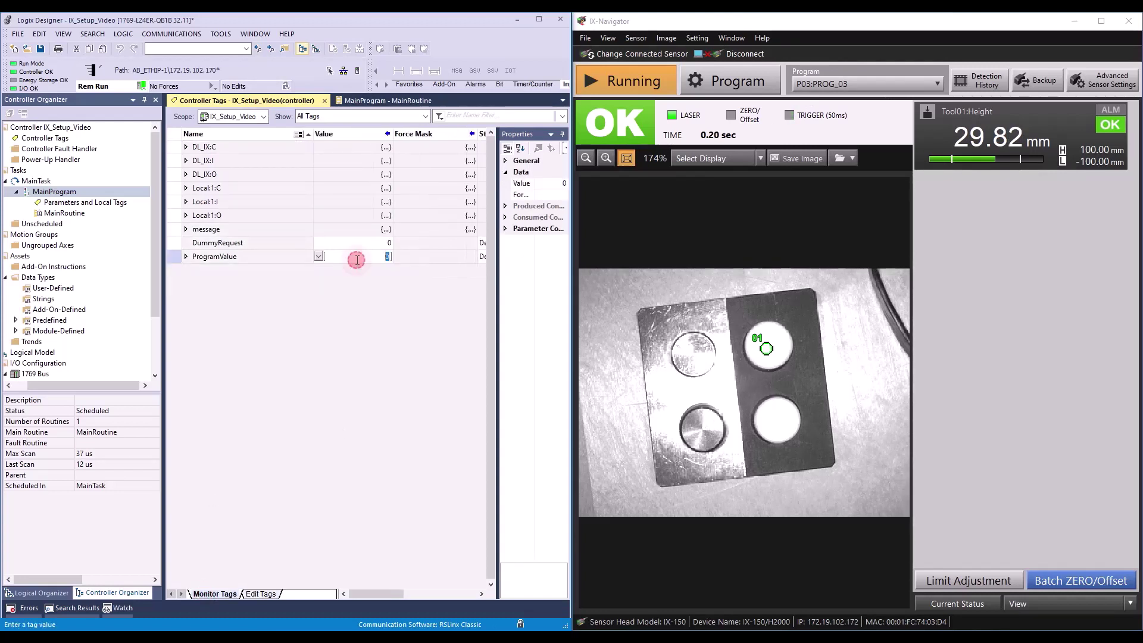
{"action": "type", "text": "31"}
{"action": "key", "text": "Return"}
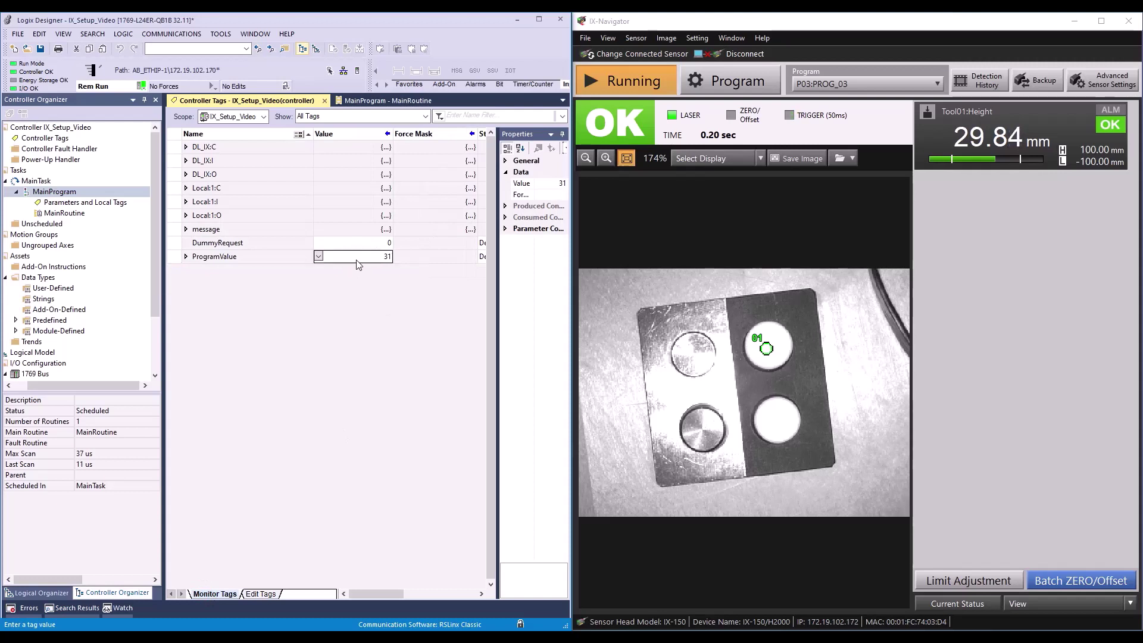
- Toggle the DummyRequest contact on in MainRoutine to trigger the message
{"action": "left_click", "coordinate": [362, 100]}
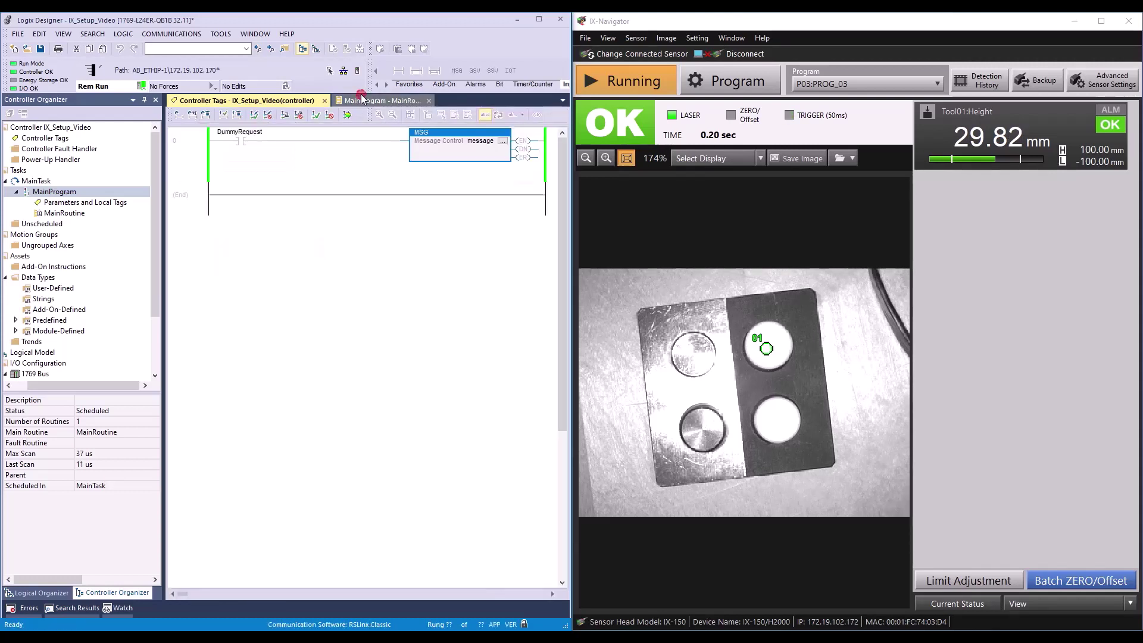
{"action": "left_click", "coordinate": [240, 141]}
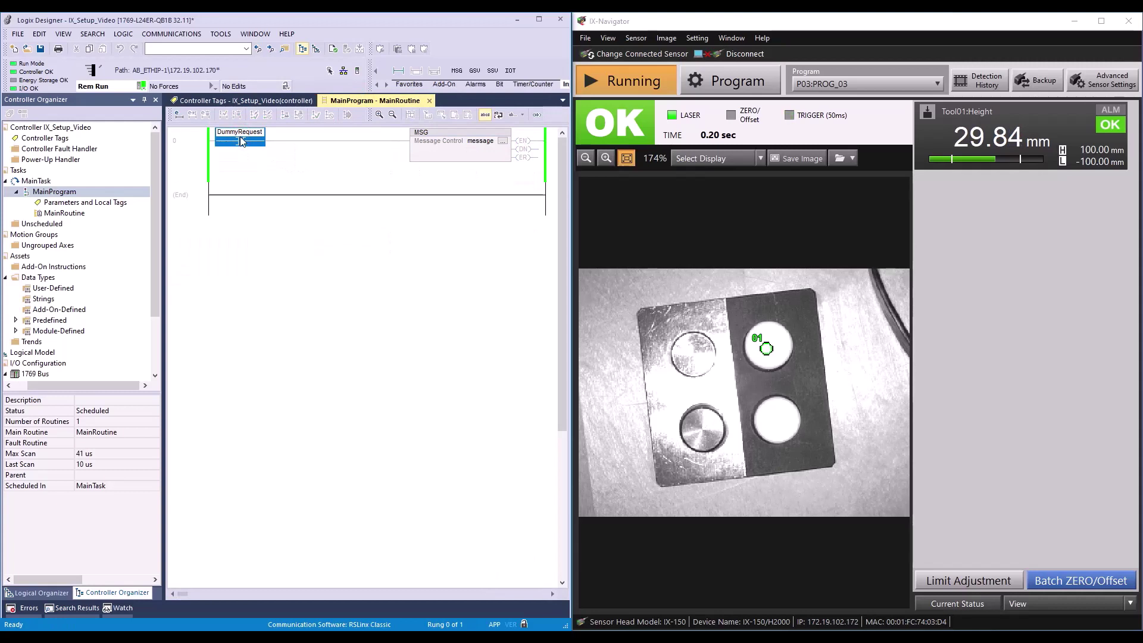
{"action": "key", "text": "ctrl+t"}
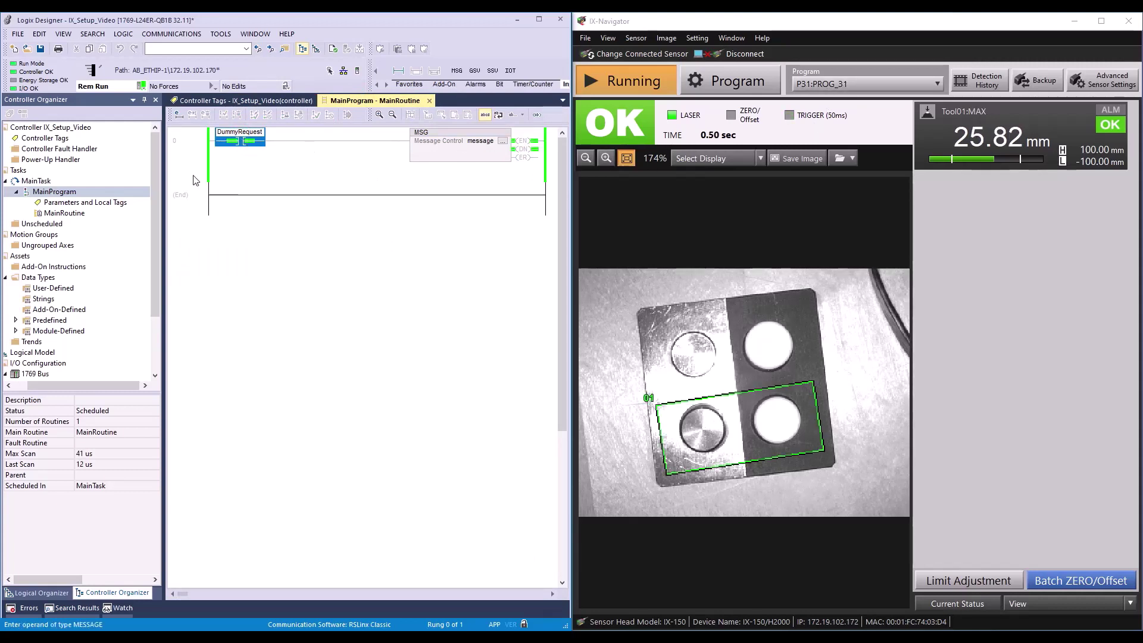
- Change ProgramValue from 31 to 29 in Monitor Tags, then go back to MainRoutine
{"action": "left_click", "coordinate": [251, 100]}
{"action": "left_click", "coordinate": [379, 256]}
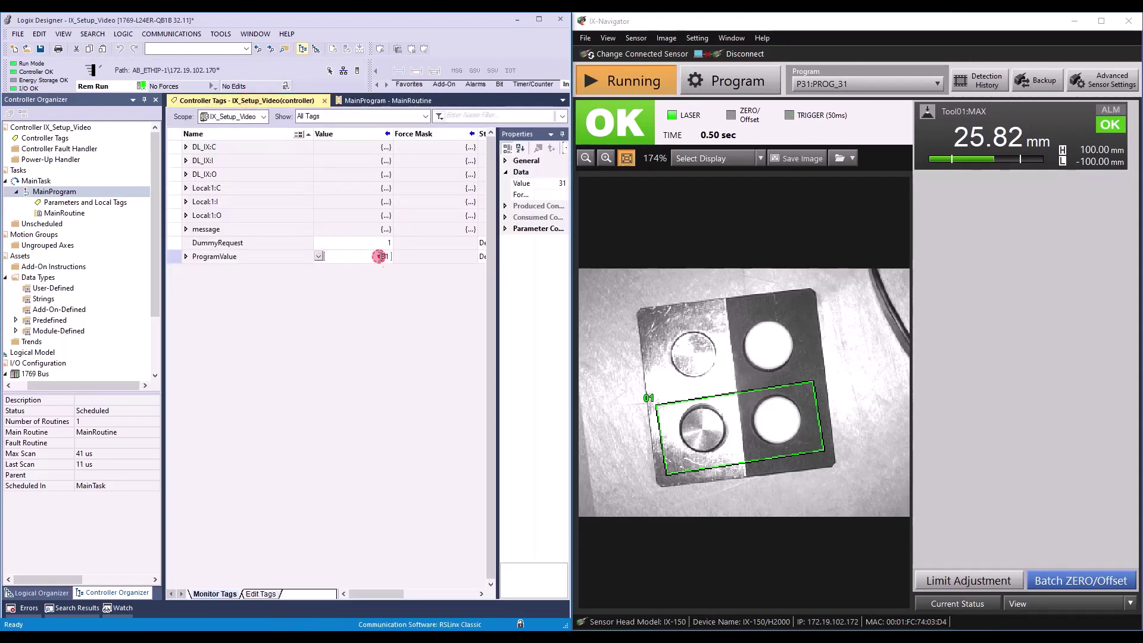
{"action": "left_click_drag", "start_coordinate": [380, 257], "coordinate": [394, 262]}
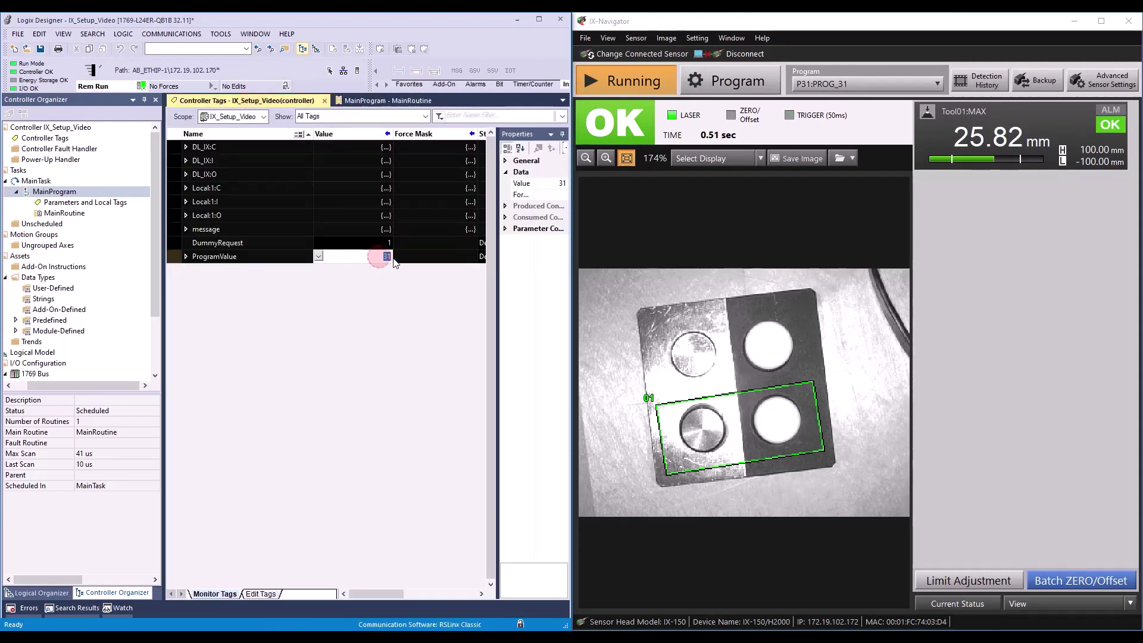
{"action": "key", "text": "Return"}
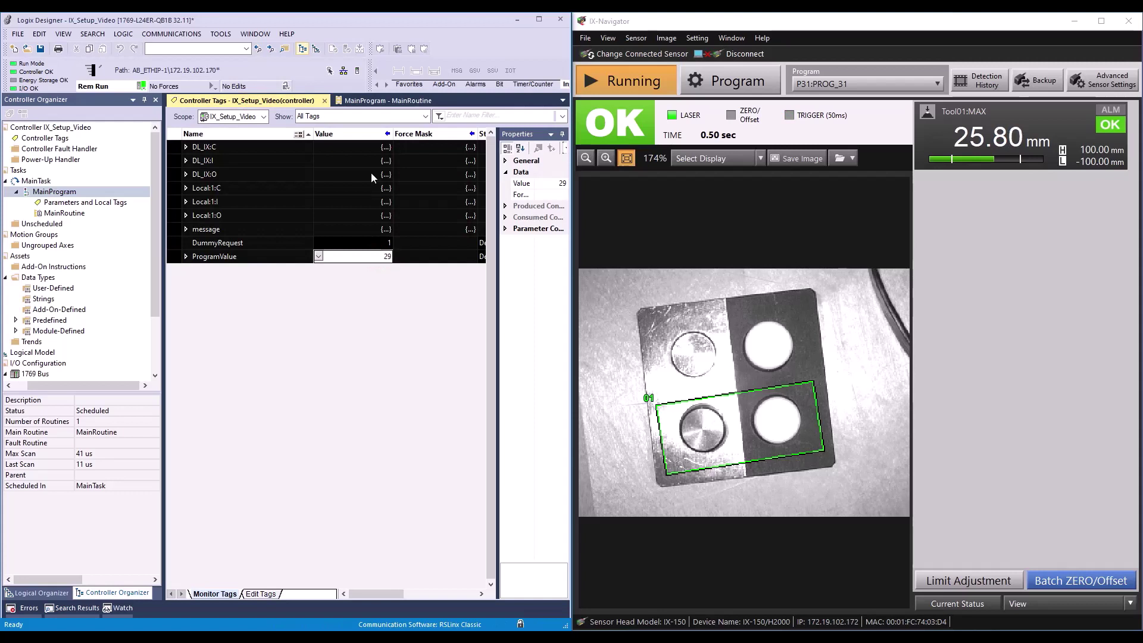
{"action": "left_click", "coordinate": [384, 100]}
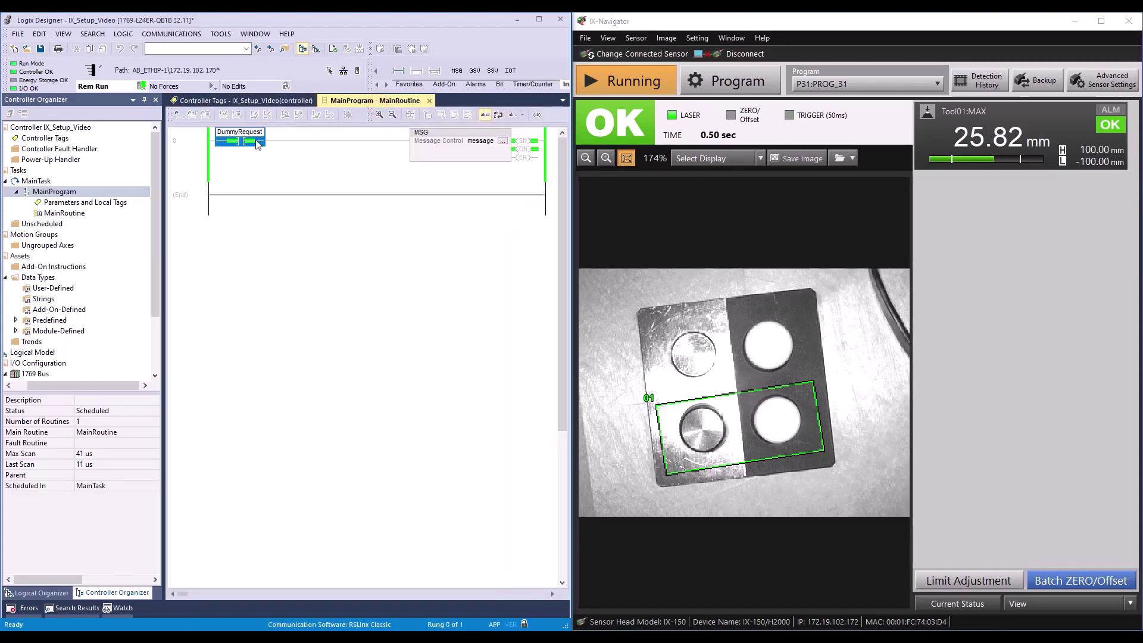